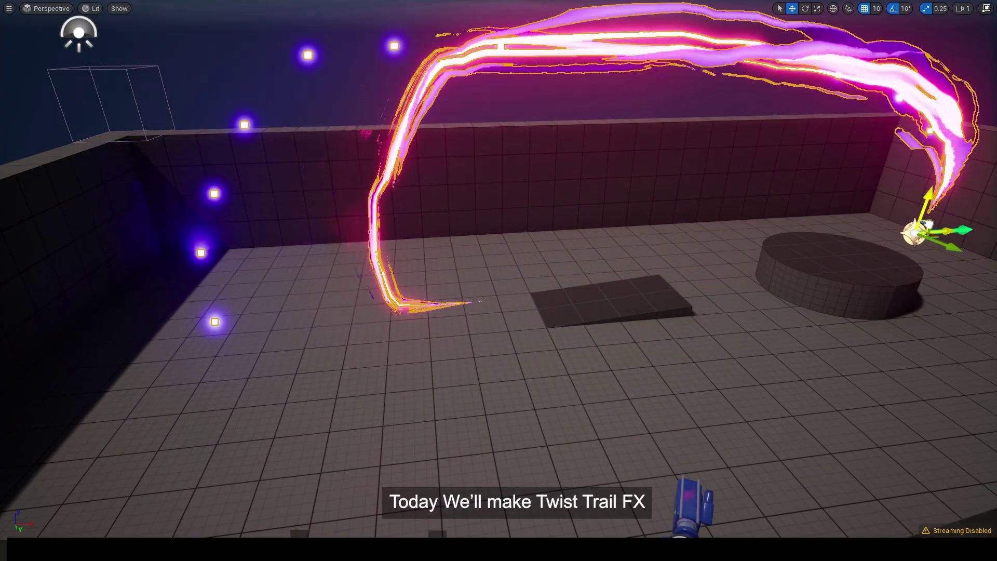
- Drag the Niagara trail actor's gizmo across the level to preview the purple ribbon trail
{"action": "left_click_drag", "start_coordinate": [928, 224], "coordinate": [235, 207]}
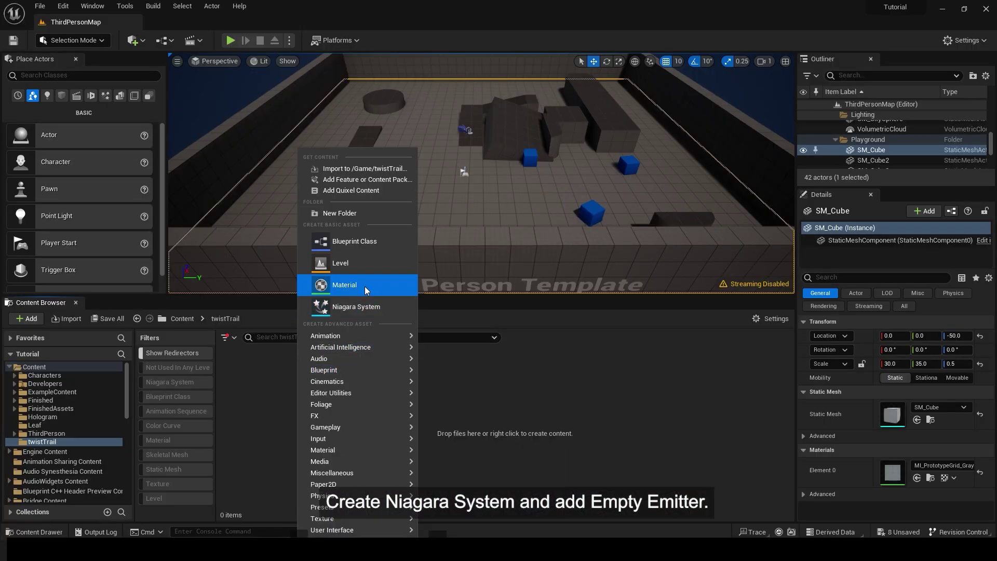
- Create an empty Niagara system named NS_TwistTrail
{"action": "left_click", "coordinate": [356, 306]}
{"action": "left_click", "coordinate": [523, 420]}
{"action": "type", "text": "NS_T"}
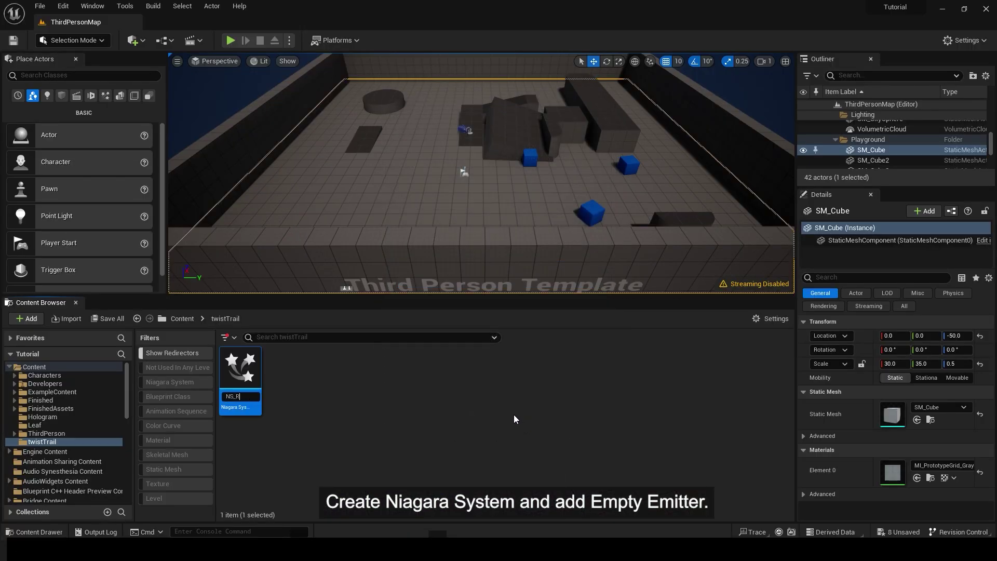
{"action": "type", "text": "wistTrail"}
{"action": "key", "text": "Return"}
- Add an Empty emitter and replace its Sprite Renderer with a Ribbon Renderer
{"action": "right_click", "coordinate": [422, 125]}
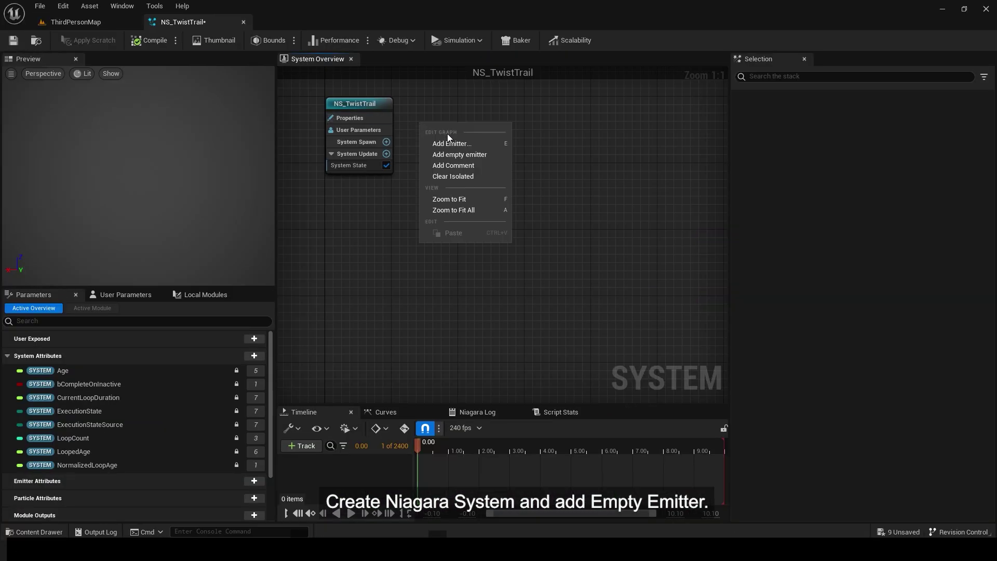
{"action": "left_click", "coordinate": [450, 143]}
{"action": "left_click", "coordinate": [498, 319]}
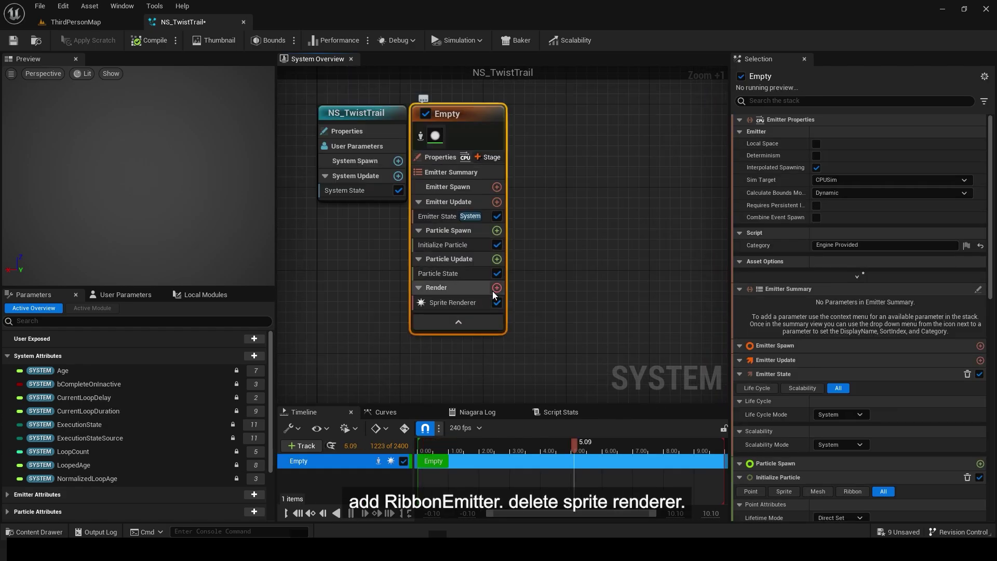
{"action": "left_click", "coordinate": [497, 287]}
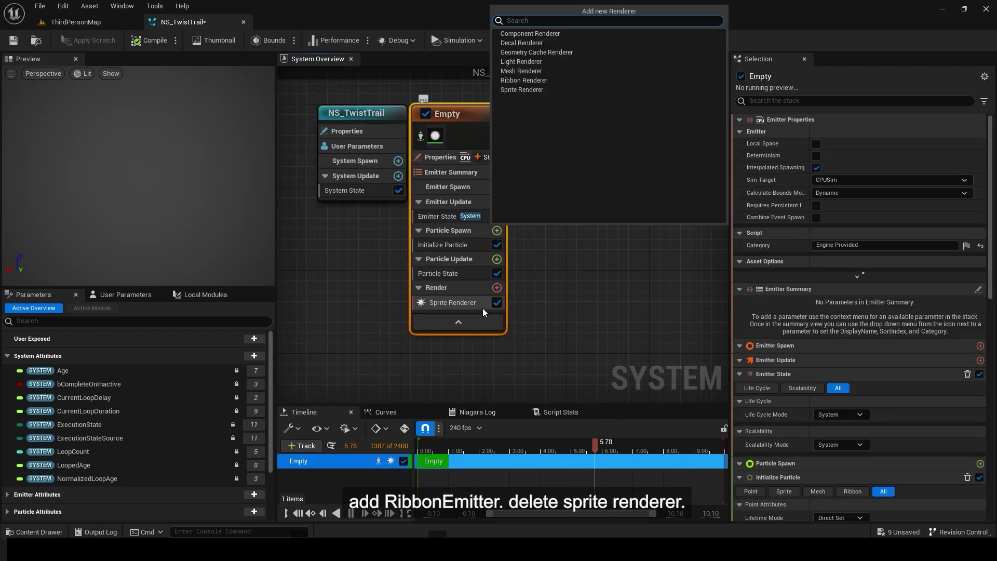
{"action": "left_click", "coordinate": [523, 80]}
{"action": "left_click", "coordinate": [467, 302]}
{"action": "key", "text": "Delete"}
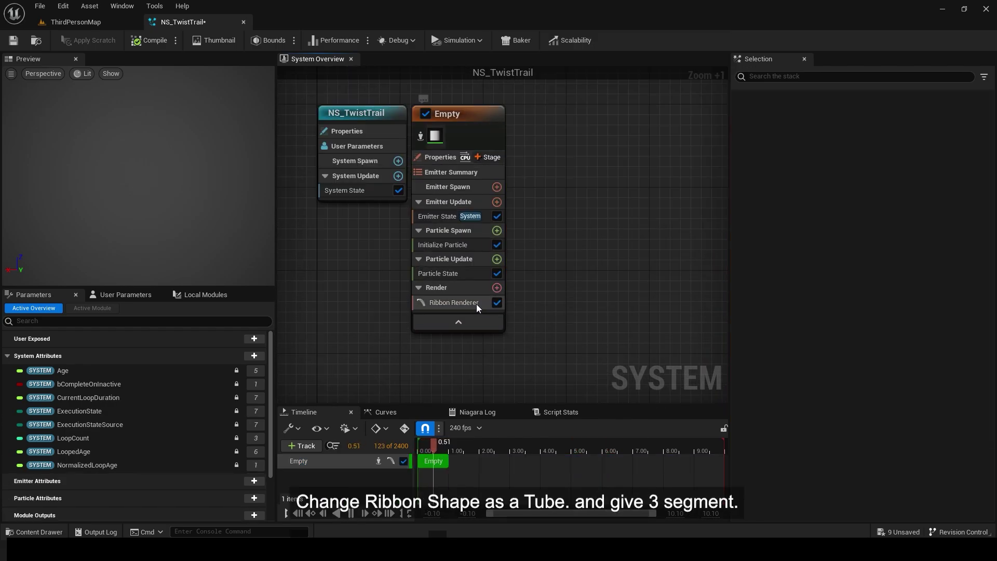
- Set the ribbon shape to Tube with 3 tube subdivisions
{"action": "left_click", "coordinate": [477, 305]}
{"action": "left_click", "coordinate": [828, 283]}
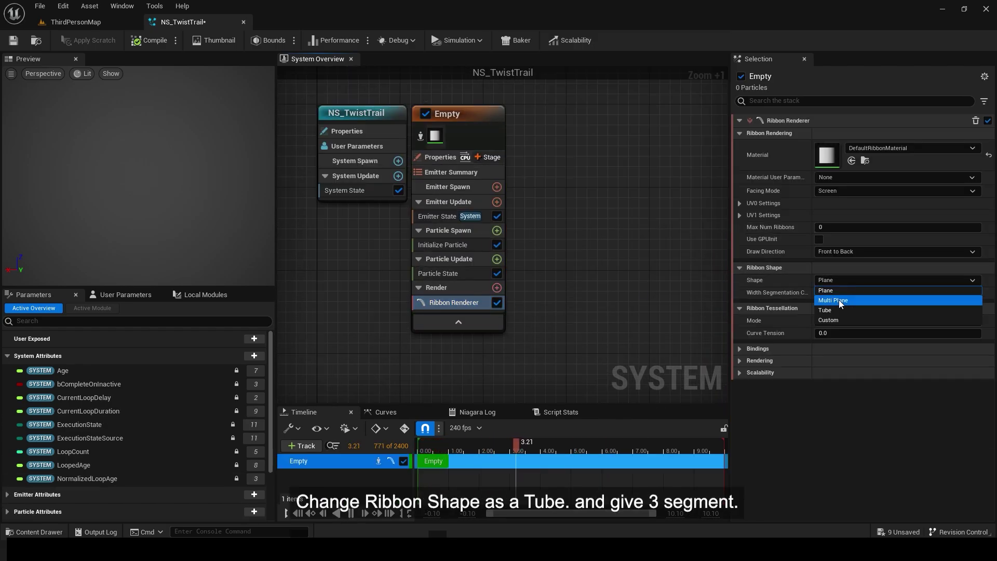
{"action": "left_click", "coordinate": [837, 304]}
{"action": "left_click", "coordinate": [836, 305]}
{"action": "type", "text": "3"}
{"action": "left_click", "coordinate": [823, 393]}
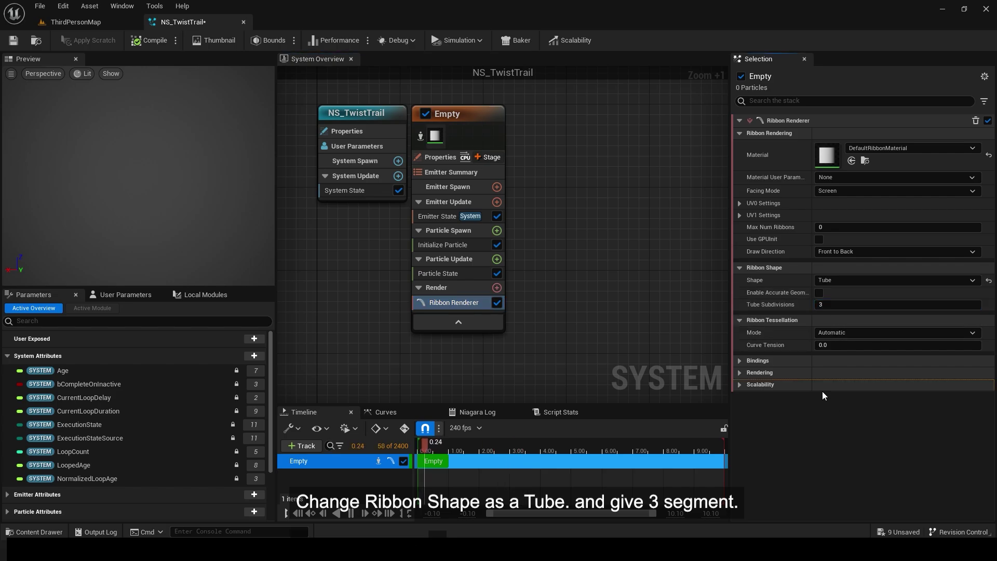
- Add a Spawn Rate module to Emitter Update and set particle Lifetime to 3.0
{"action": "left_click", "coordinate": [497, 201]}
{"action": "left_click", "coordinate": [319, 300]}
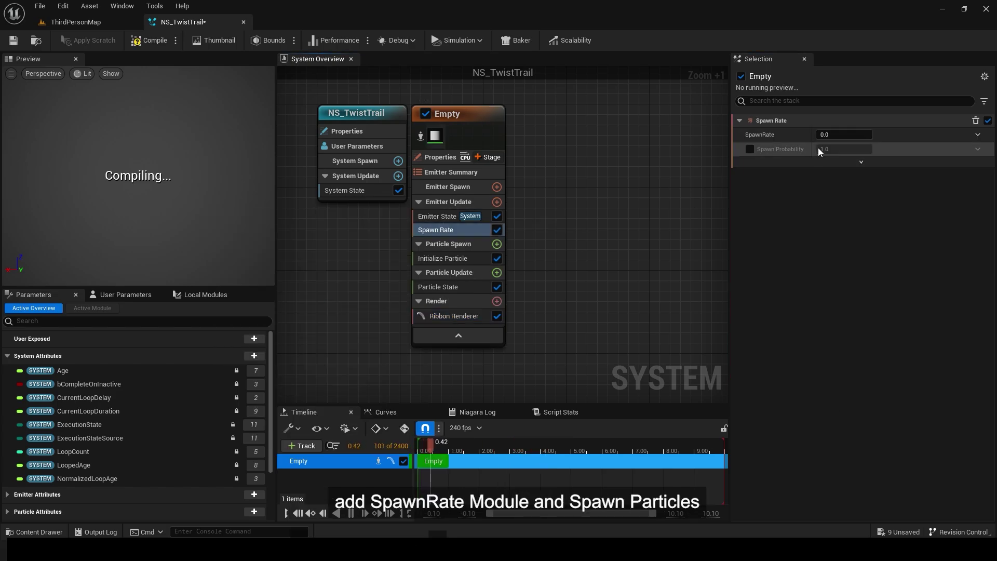
{"action": "left_click", "coordinate": [826, 134]}
{"action": "left_click", "coordinate": [452, 258]}
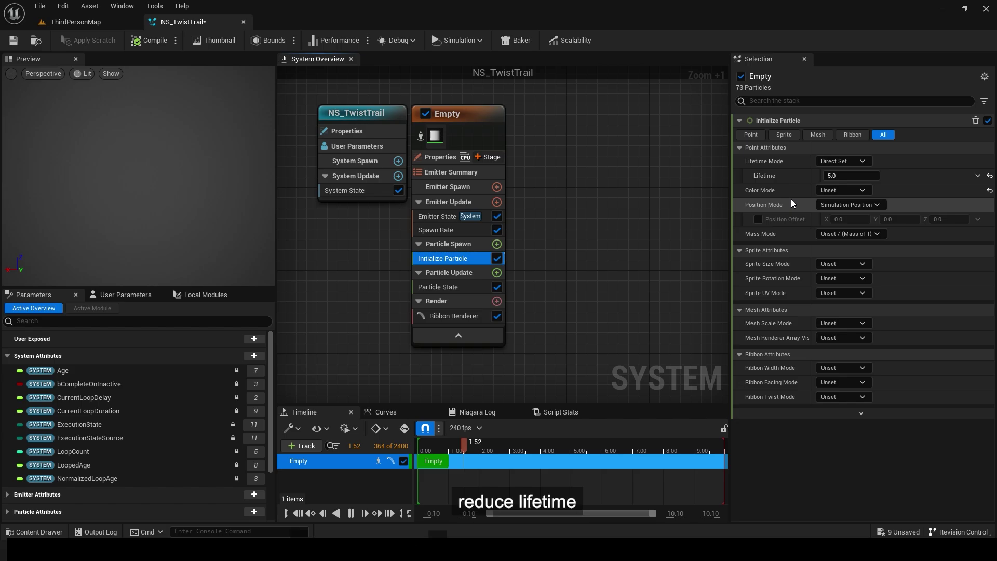
{"action": "left_click", "coordinate": [915, 176]}
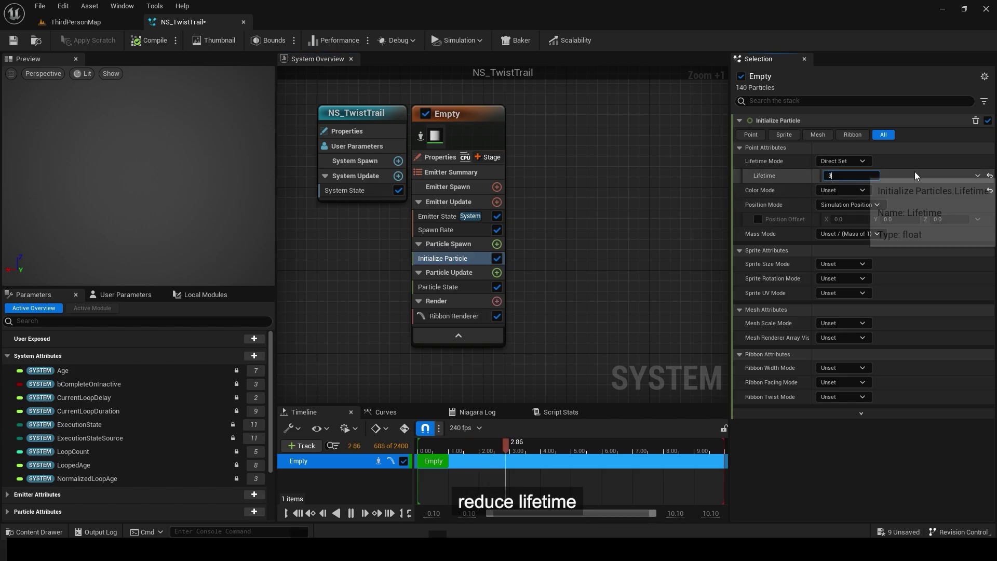
- Add an Add Velocity module, fix its dependency, and set X velocity to 200
{"action": "left_click", "coordinate": [497, 243]}
{"action": "left_click", "coordinate": [597, 299]}
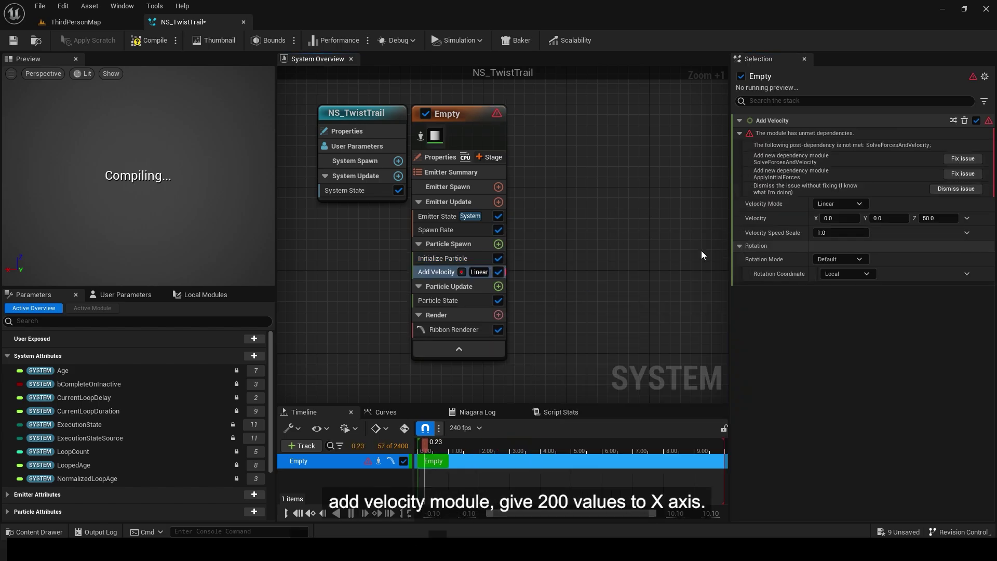
{"action": "left_click", "coordinate": [961, 159]}
{"action": "left_click", "coordinate": [842, 149]}
{"action": "type", "text": "200"}
{"action": "key", "text": "Return"}
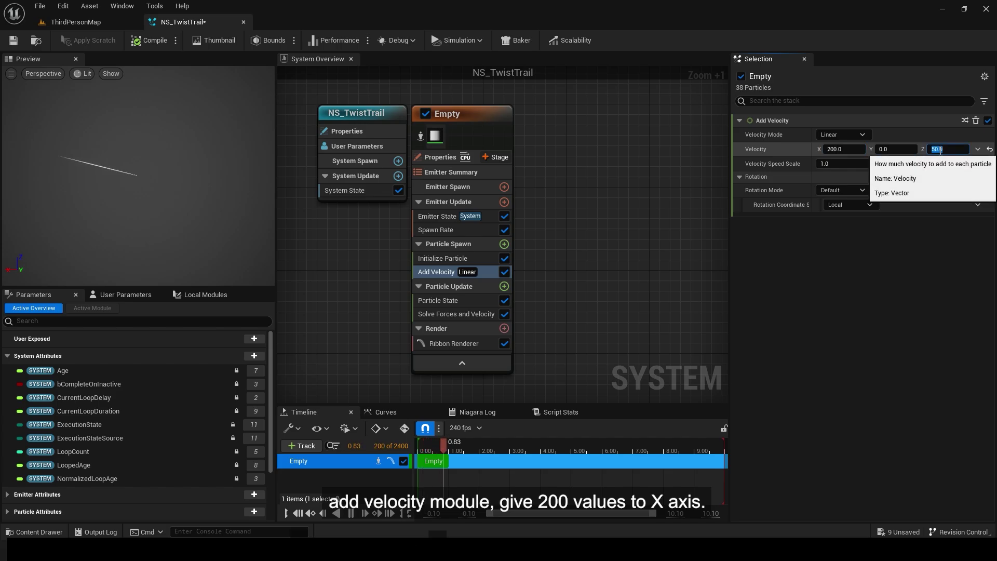
- Set Ribbon Width to Direct Set 90 and Ribbon Twist to Direct Set 5.0
{"action": "left_click", "coordinate": [457, 258]}
{"action": "left_click", "coordinate": [839, 368]}
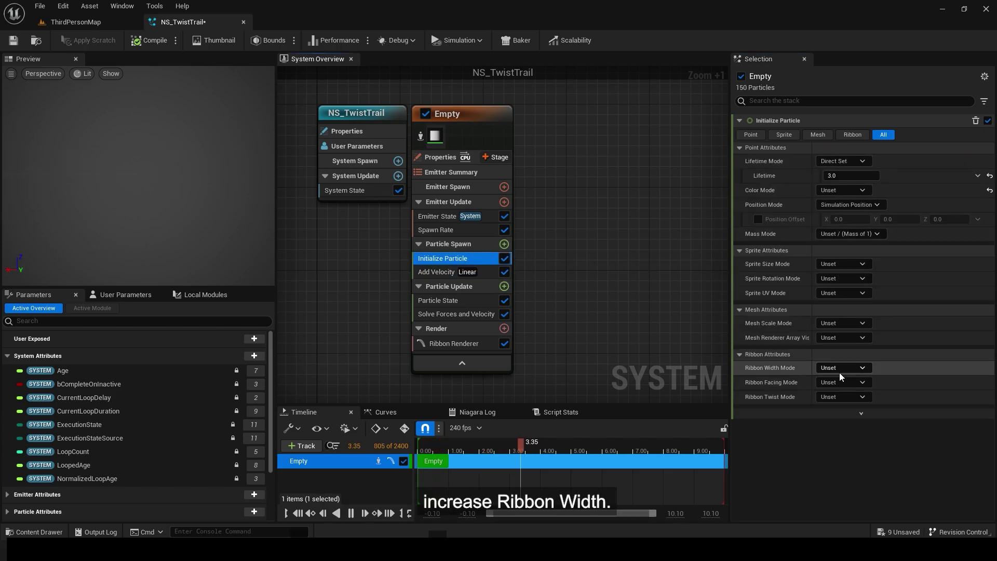
{"action": "left_click", "coordinate": [844, 392]}
{"action": "left_click", "coordinate": [842, 382]}
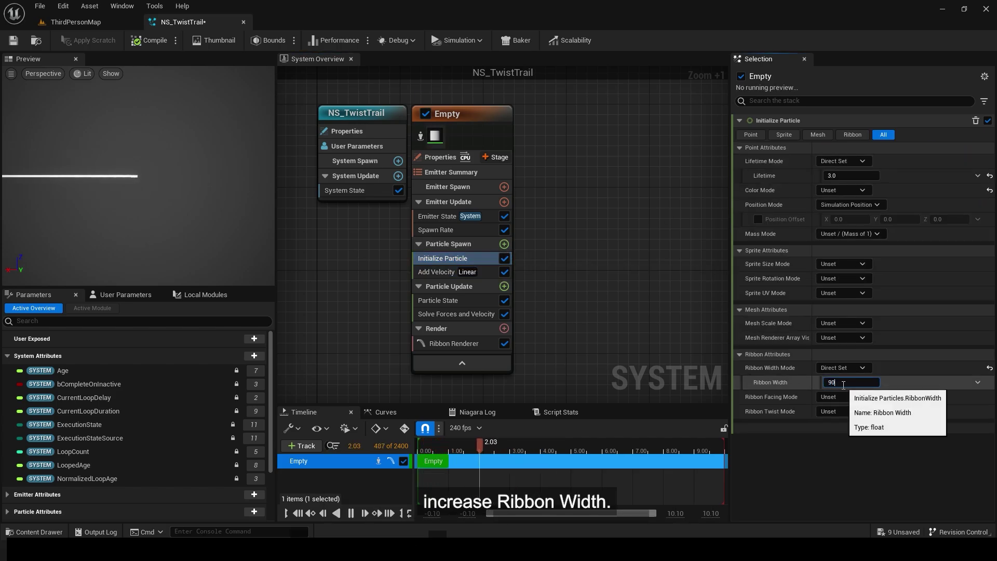
{"action": "type", "text": "90"}
{"action": "key", "text": "Return"}
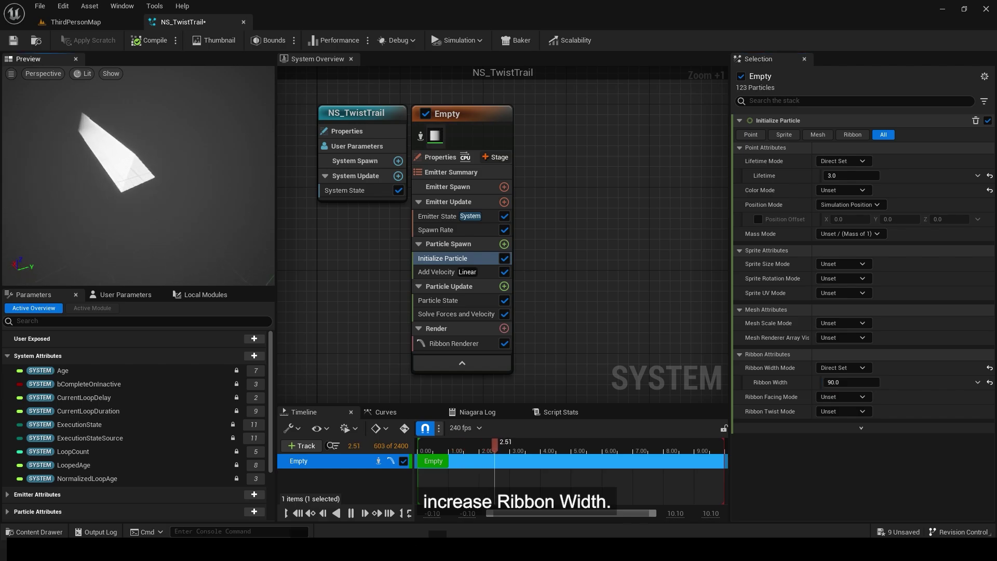
{"action": "left_click", "coordinate": [825, 411]}
{"action": "left_click", "coordinate": [831, 437]}
{"action": "left_click", "coordinate": [862, 426]}
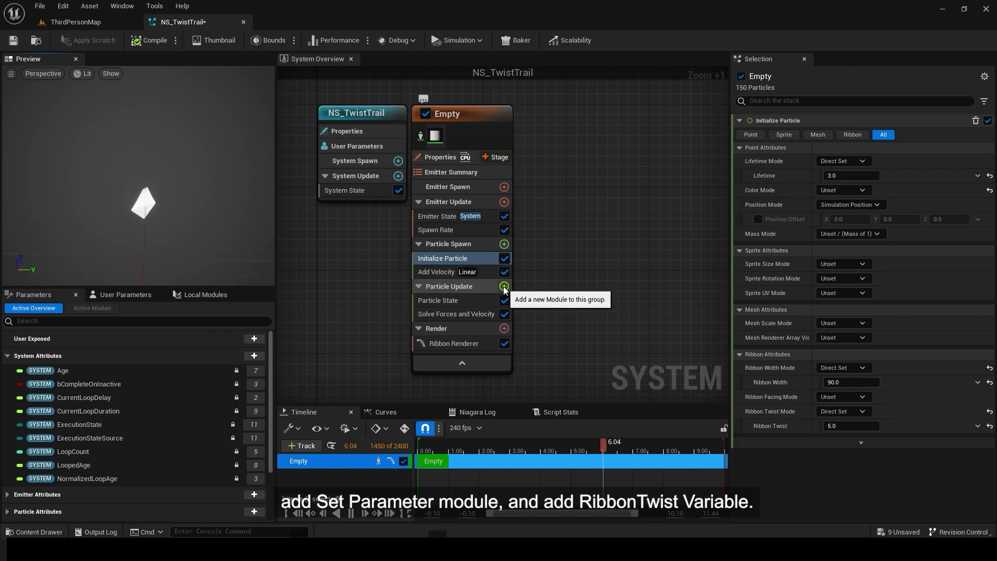
- Add a Set Parameters module to Particle Update targeting the RibbonTwist parameter
{"action": "left_click", "coordinate": [503, 286]}
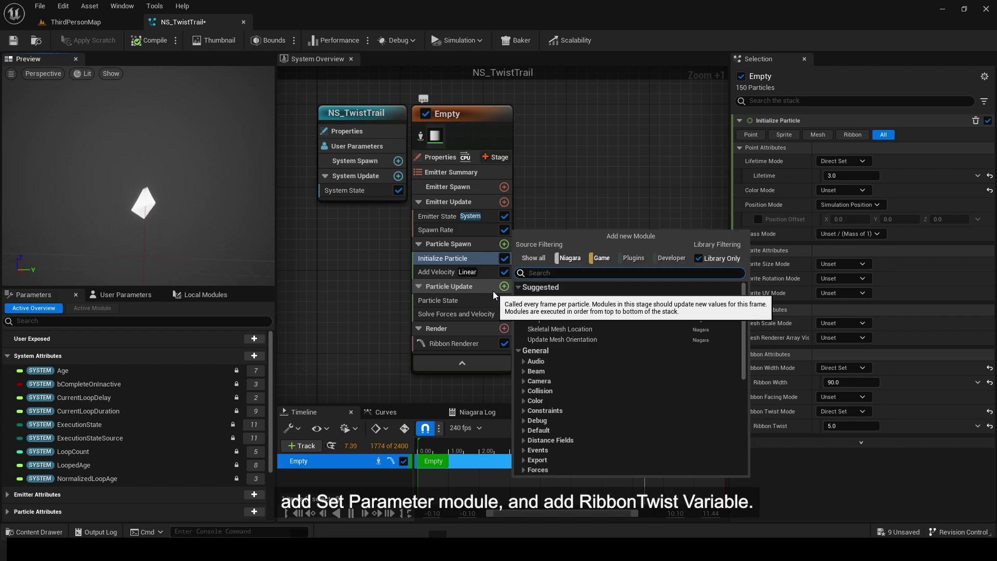
{"action": "type", "text": "set"}
{"action": "left_click", "coordinate": [602, 370]}
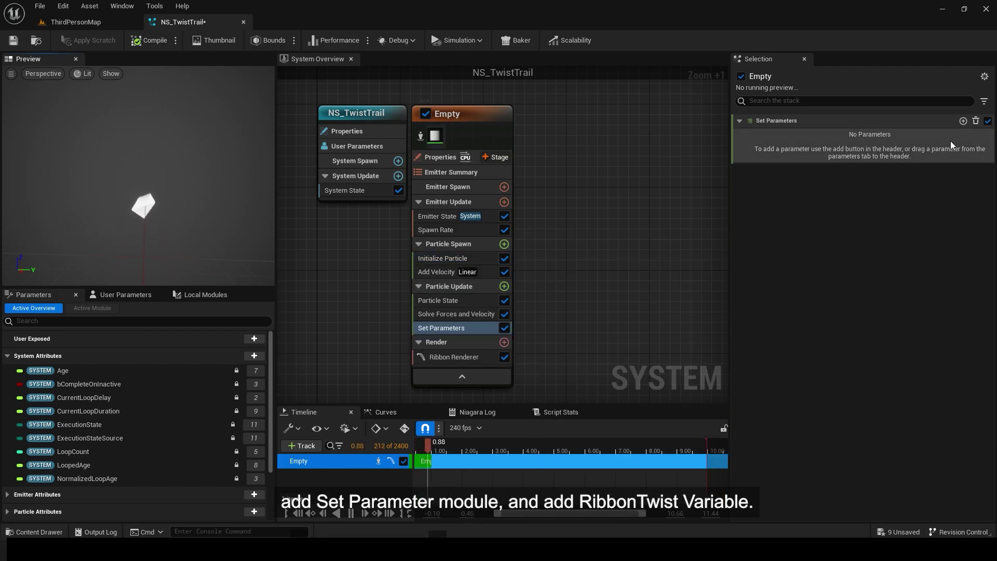
{"action": "left_click", "coordinate": [963, 120]}
{"action": "type", "text": "ribb"}
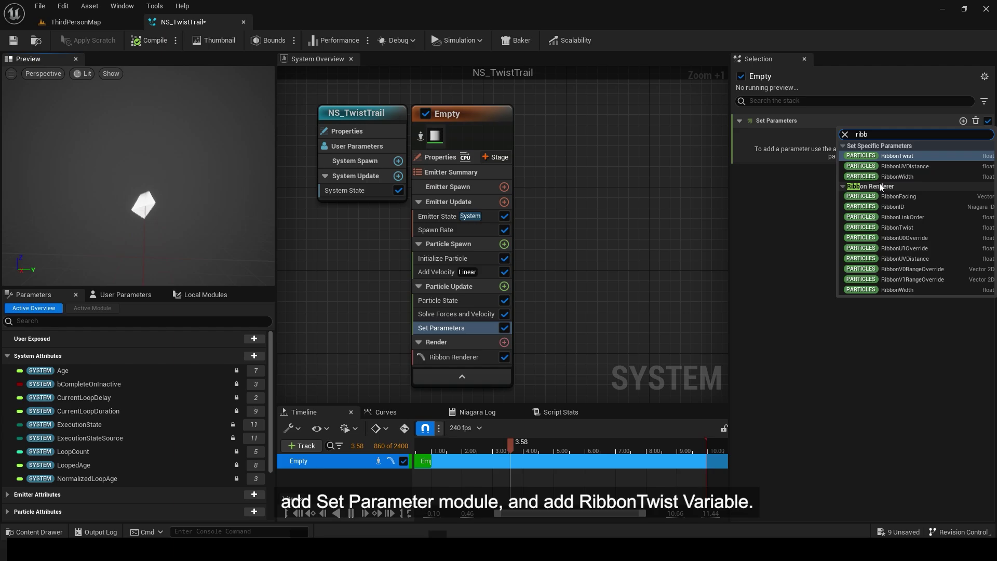
{"action": "left_click", "coordinate": [897, 155]}
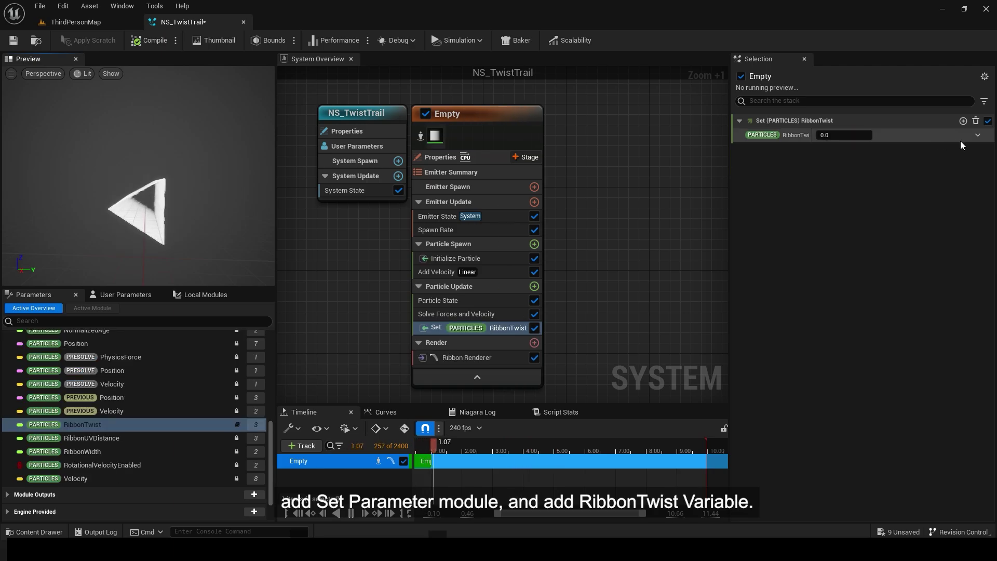
- Make RibbonTwist an Add Float whose A is Multiply Float by DeltaTime
{"action": "left_click", "coordinate": [977, 135]}
{"action": "type", "text": "add"}
{"action": "left_click", "coordinate": [815, 201]}
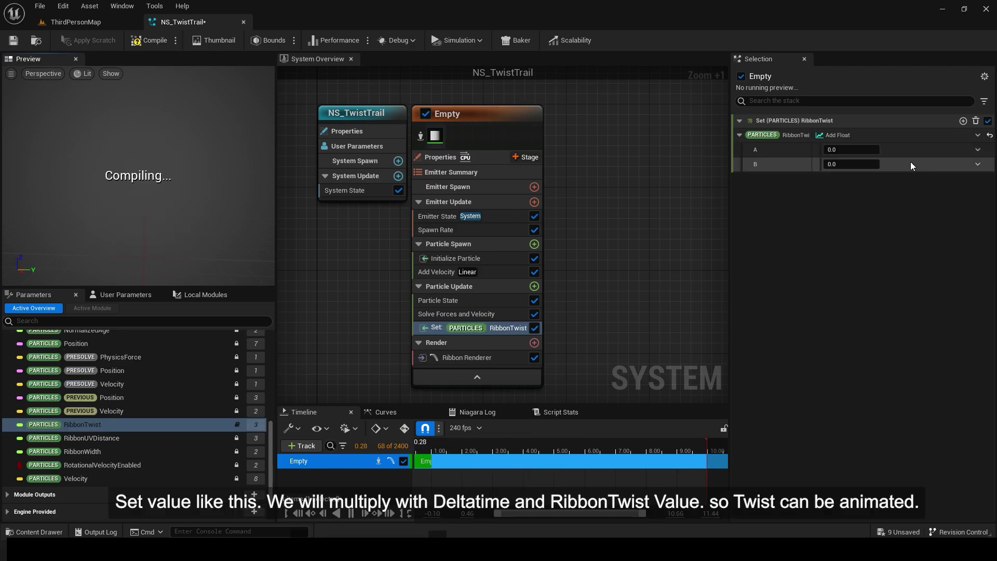
{"action": "left_click", "coordinate": [975, 150]}
{"action": "type", "text": "mul"}
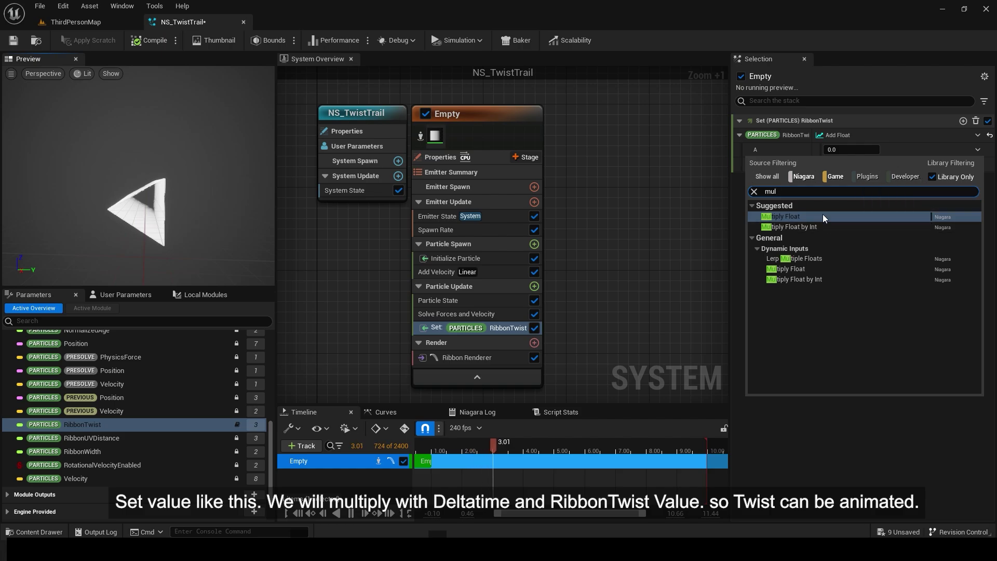
{"action": "left_click", "coordinate": [823, 215]}
{"action": "left_click", "coordinate": [977, 193]}
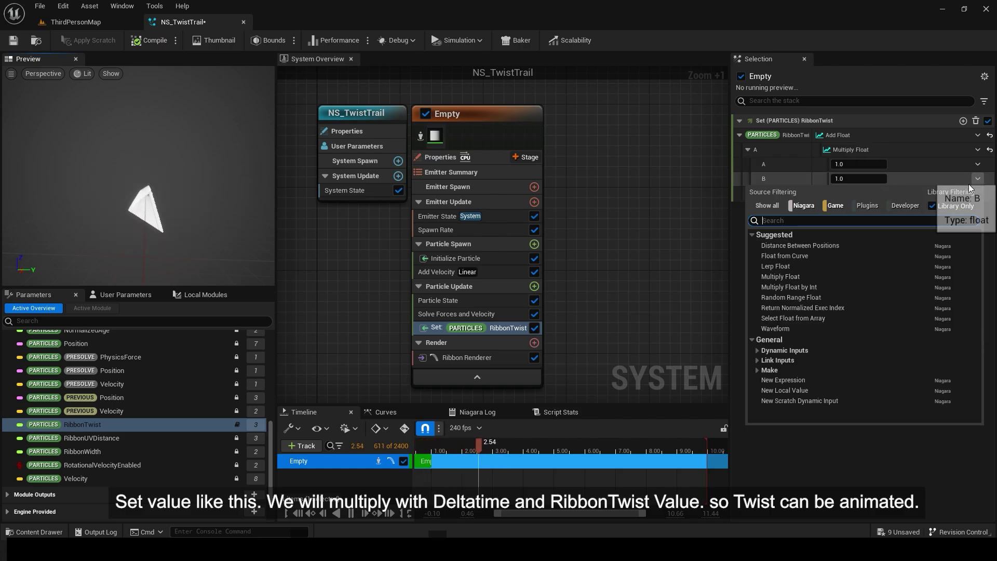
{"action": "type", "text": "del"}
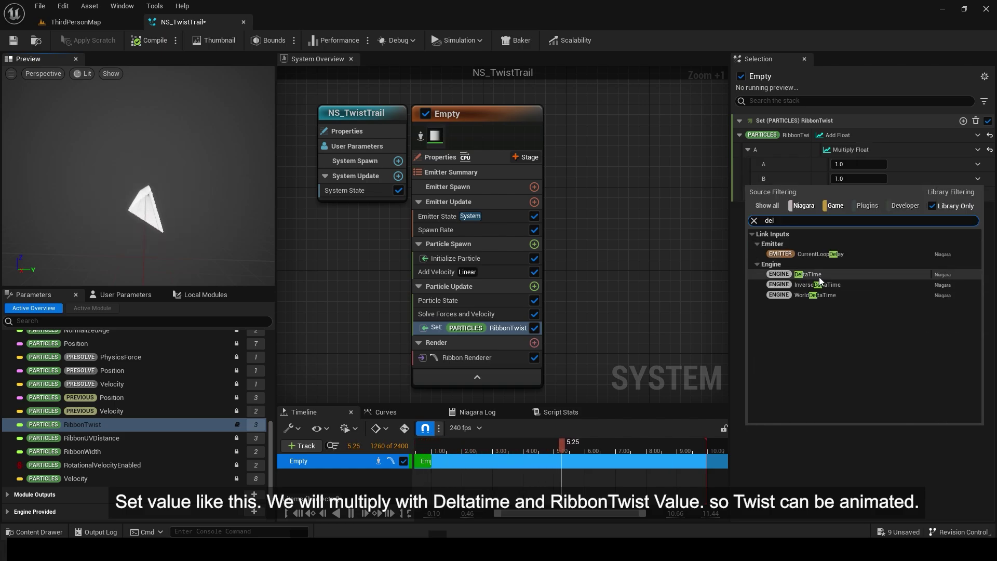
{"action": "left_click", "coordinate": [819, 276]}
- Set the Add Float's outer B input to Particles RibbonTwist
{"action": "left_click", "coordinate": [977, 193]}
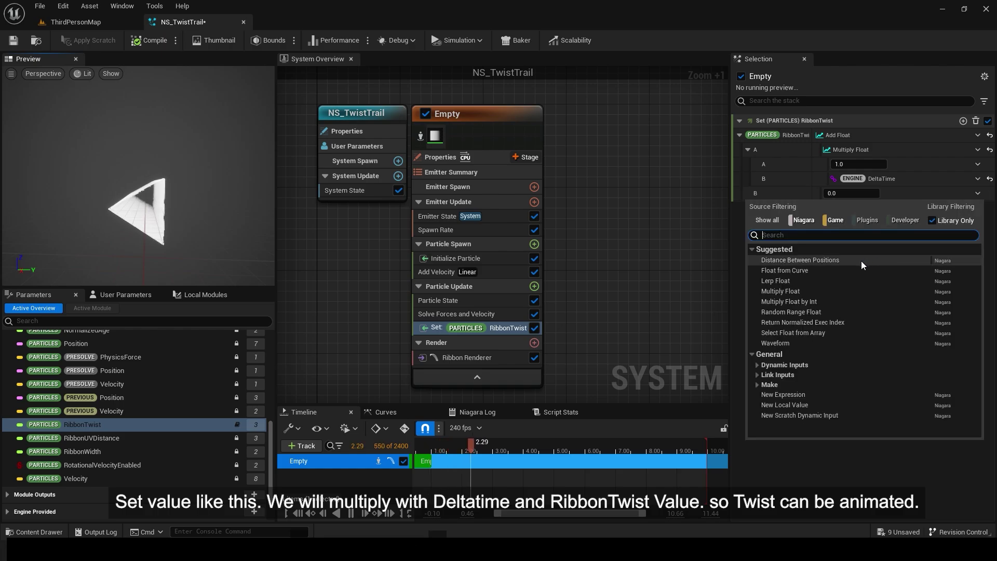
{"action": "type", "text": "ribbon"}
{"action": "left_click", "coordinate": [844, 294]}
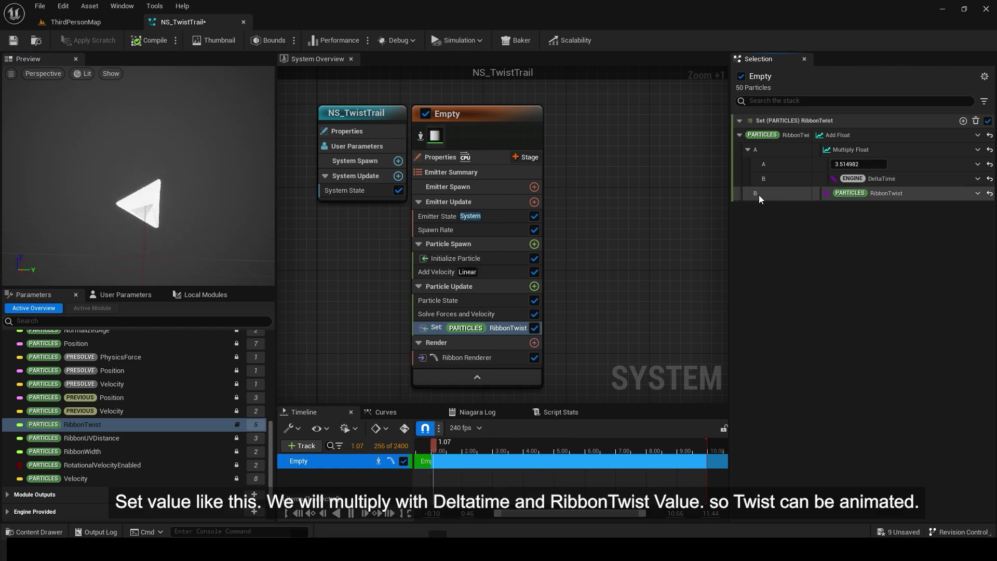
- Drag the Multiply Float A value up to about 5.6, checking the twist in the preview
{"action": "mouse_move", "coordinate": [846, 164]}
{"action": "left_mouse_down"}
{"action": "mouse_move", "coordinate": [877, 164]}
{"action": "mouse_move", "coordinate": [846, 164]}
{"action": "left_mouse_up"}
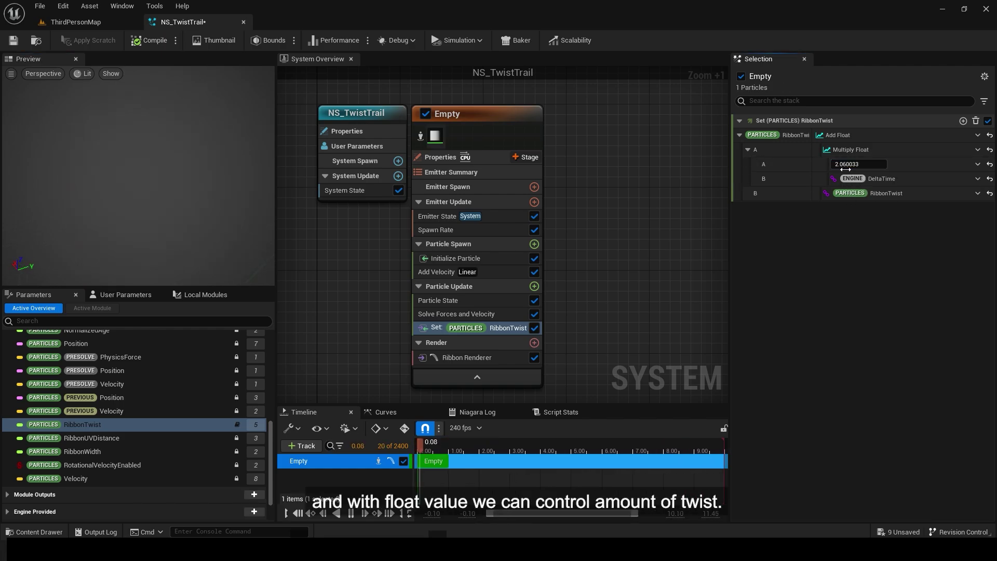
{"action": "left_click_drag", "start_coordinate": [210, 211], "coordinate": [270, 205]}
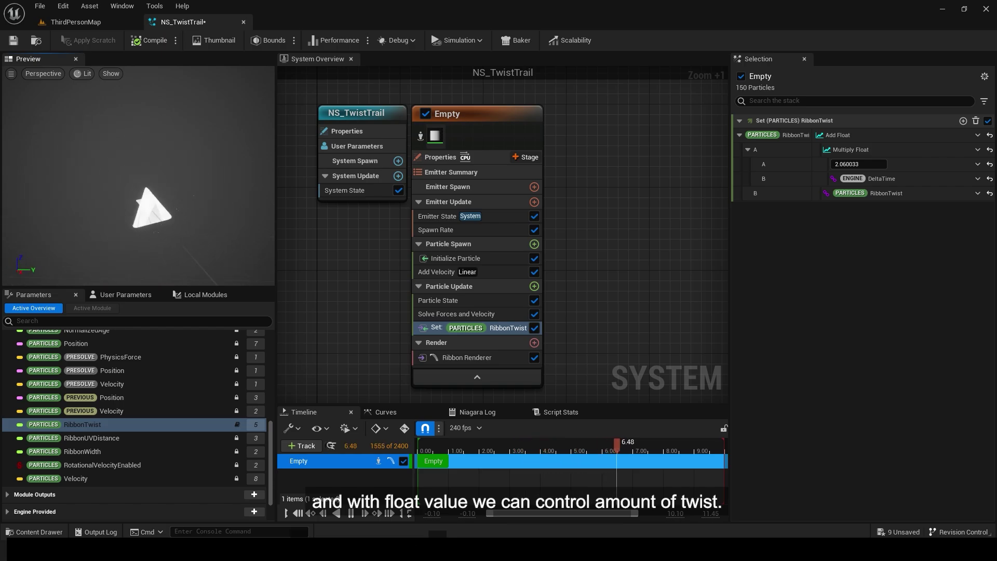
{"action": "left_click_drag", "start_coordinate": [851, 164], "coordinate": [872, 164]}
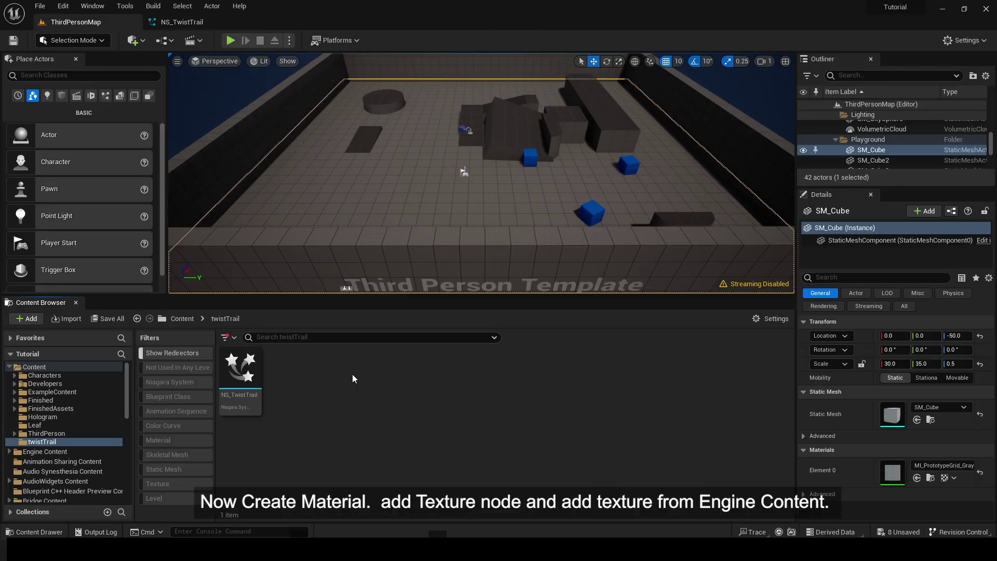
- Create a new material named M_TwistTrail
{"action": "right_click", "coordinate": [352, 374]}
{"action": "left_click", "coordinate": [414, 281]}
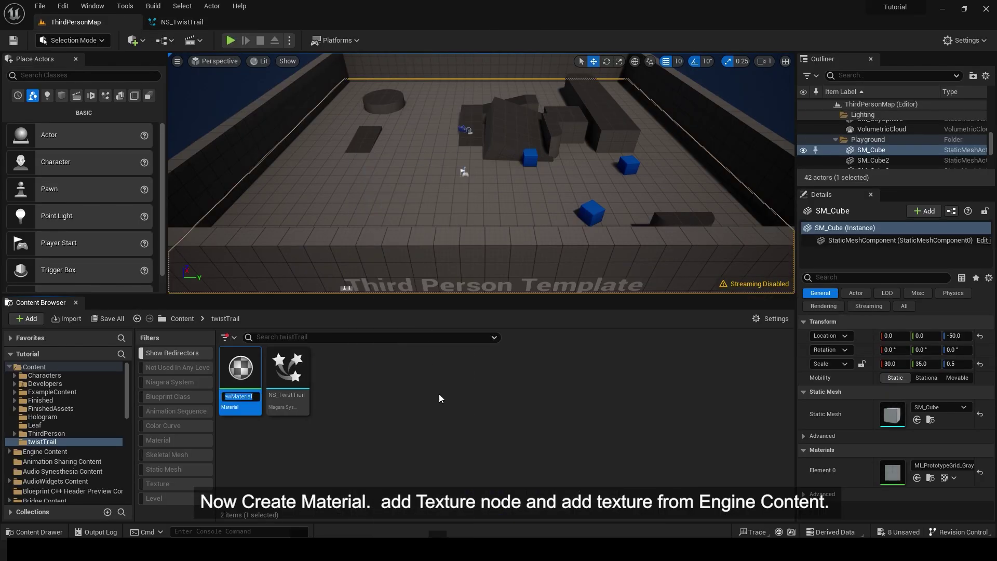
{"action": "type", "text": "M_TwistTrail"}
{"action": "key", "text": "Return"}
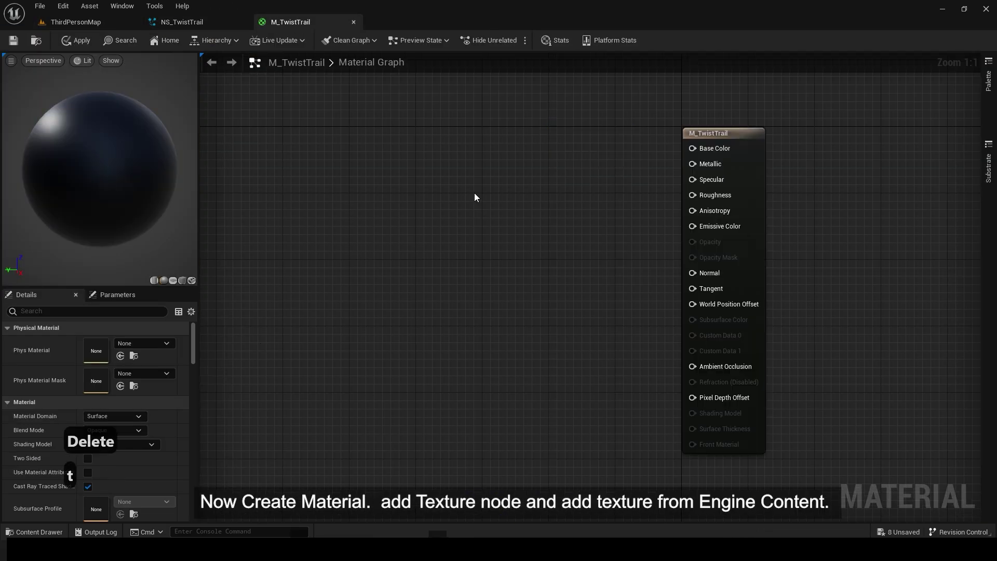
- Assign the engine's Noise texture to the Texture Sample node, showing engine content
{"action": "left_click", "coordinate": [474, 192]}
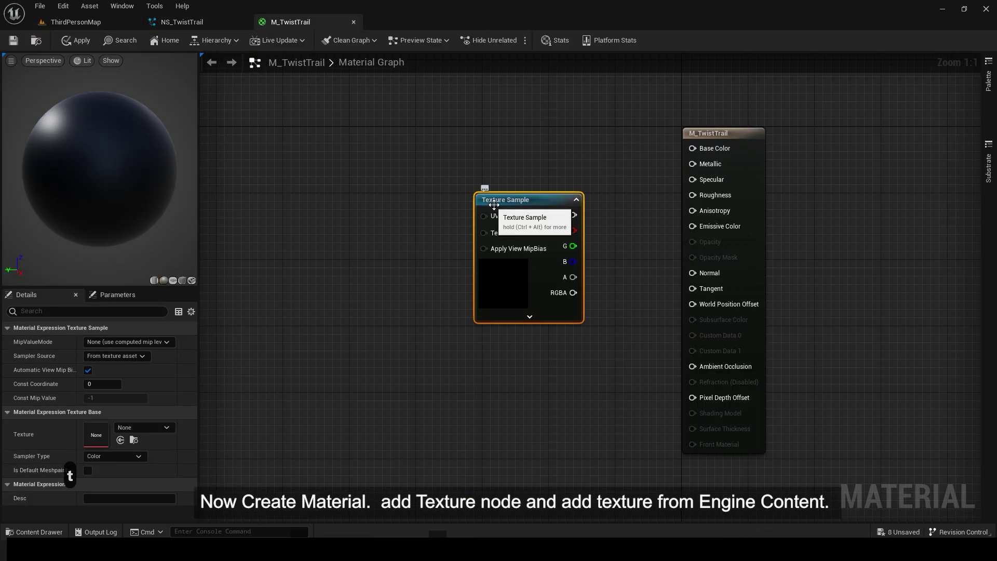
{"action": "left_click", "coordinate": [145, 427]}
{"action": "left_click", "coordinate": [259, 266]}
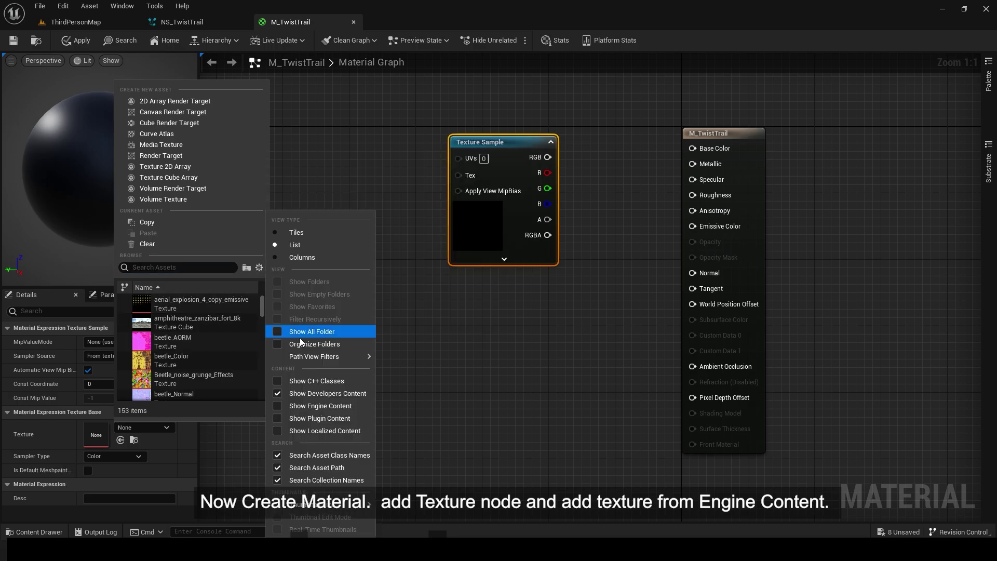
{"action": "left_click", "coordinate": [286, 408]}
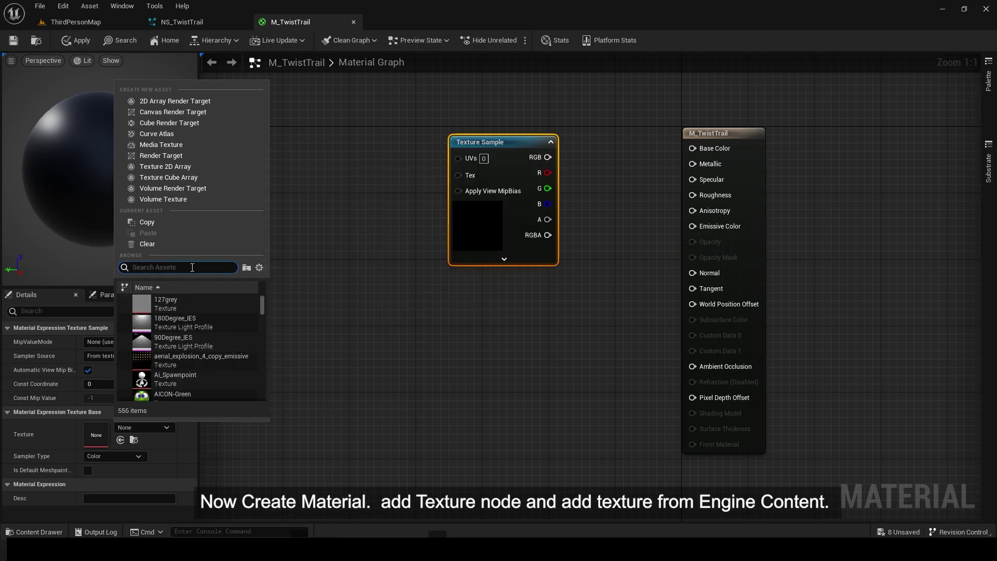
{"action": "type", "text": "noise"}
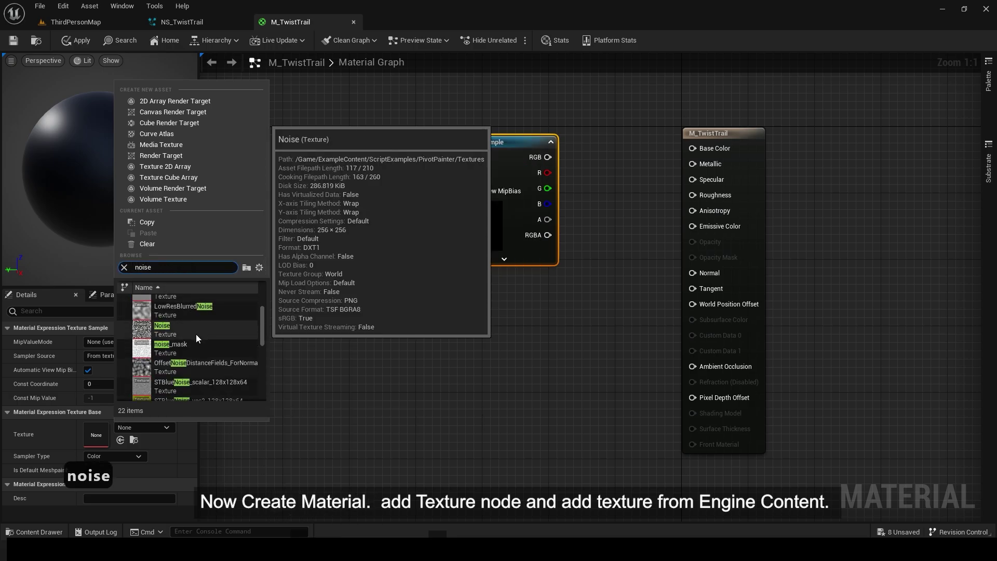
{"action": "left_click", "coordinate": [196, 335]}
- Feed the noise texture's red channel into a new Power node
{"action": "left_click_drag", "start_coordinate": [491, 250], "coordinate": [334, 249]}
{"action": "left_click", "coordinate": [450, 257]}
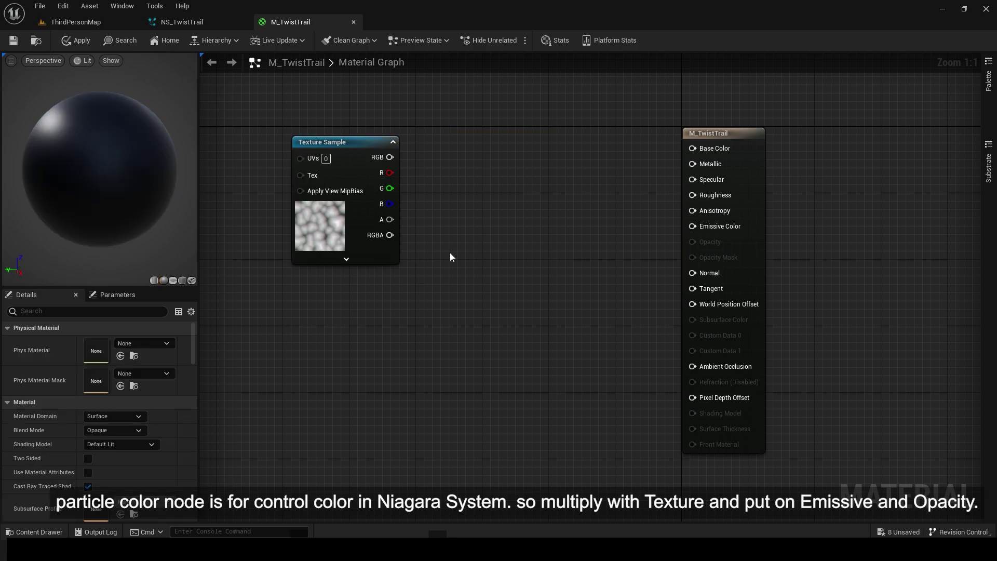
{"action": "left_click", "coordinate": [450, 202]}
{"action": "left_click_drag", "start_coordinate": [390, 172], "coordinate": [433, 199]}
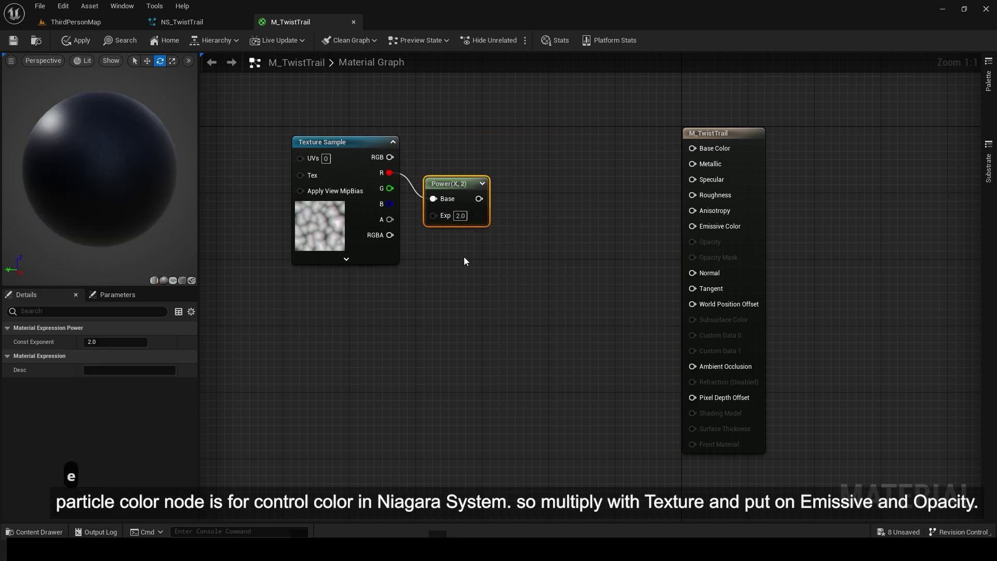
- Add Particle Color and two Multiply nodes, wiring RGB and texture red into them
{"action": "right_click", "coordinate": [487, 259]}
{"action": "type", "text": "part"}
{"action": "key", "text": "Return"}
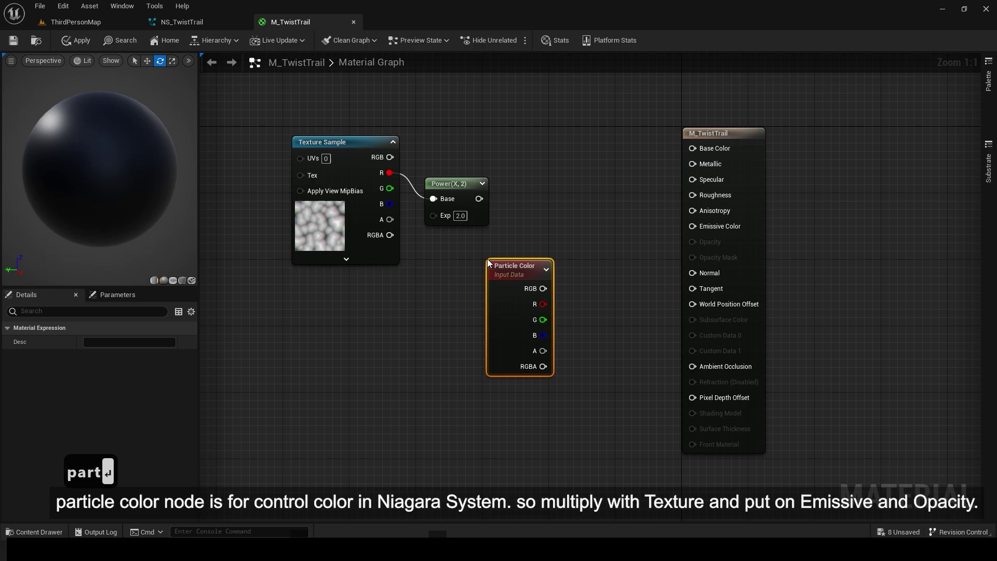
{"action": "left_click", "coordinate": [564, 217]}
{"action": "left_click", "coordinate": [586, 303]}
{"action": "left_click_drag", "start_coordinate": [516, 307], "coordinate": [569, 234]}
{"action": "left_click_drag", "start_coordinate": [497, 351], "coordinate": [478, 199]}
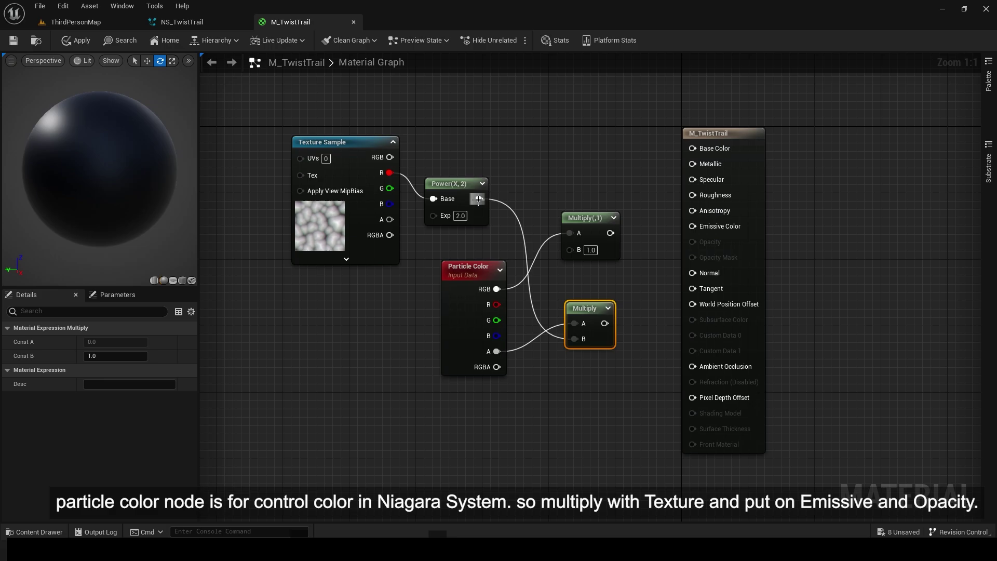
{"action": "left_click", "coordinate": [488, 239]}
{"action": "left_click_drag", "start_coordinate": [389, 173], "coordinate": [693, 226]}
- Wire the colour product into Emissive Color and make the material Unlit and Two Sided
{"action": "left_click_drag", "start_coordinate": [717, 269], "coordinate": [684, 252]}
{"action": "left_click", "coordinate": [115, 430]}
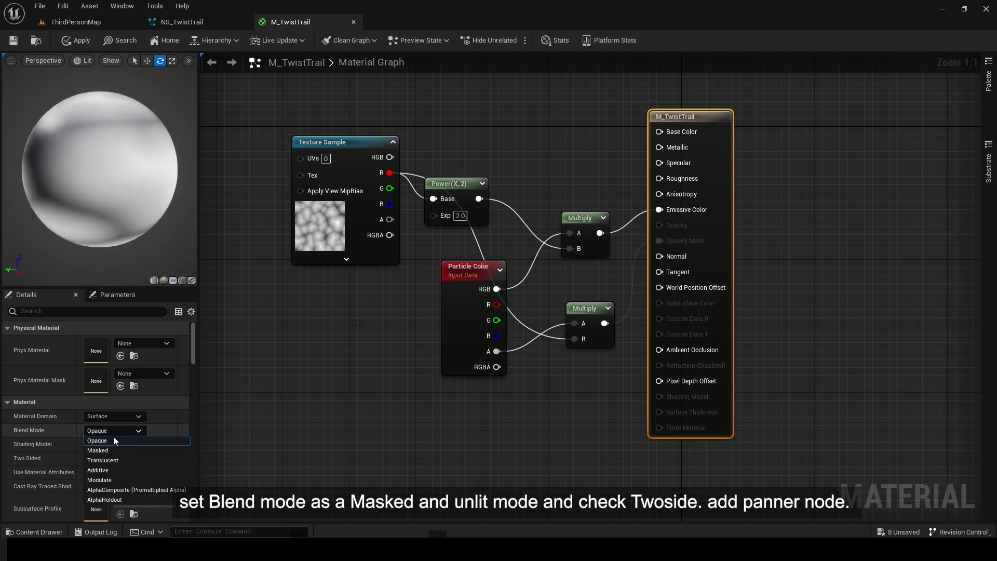
{"action": "left_click", "coordinate": [107, 460]}
{"action": "left_click", "coordinate": [111, 445]}
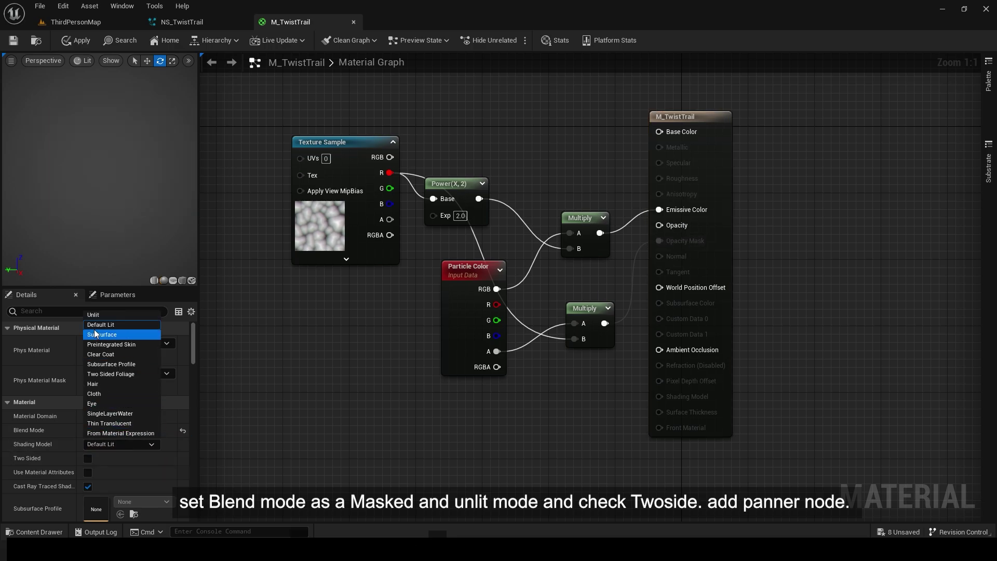
{"action": "left_click", "coordinate": [102, 339]}
{"action": "left_click", "coordinate": [88, 458]}
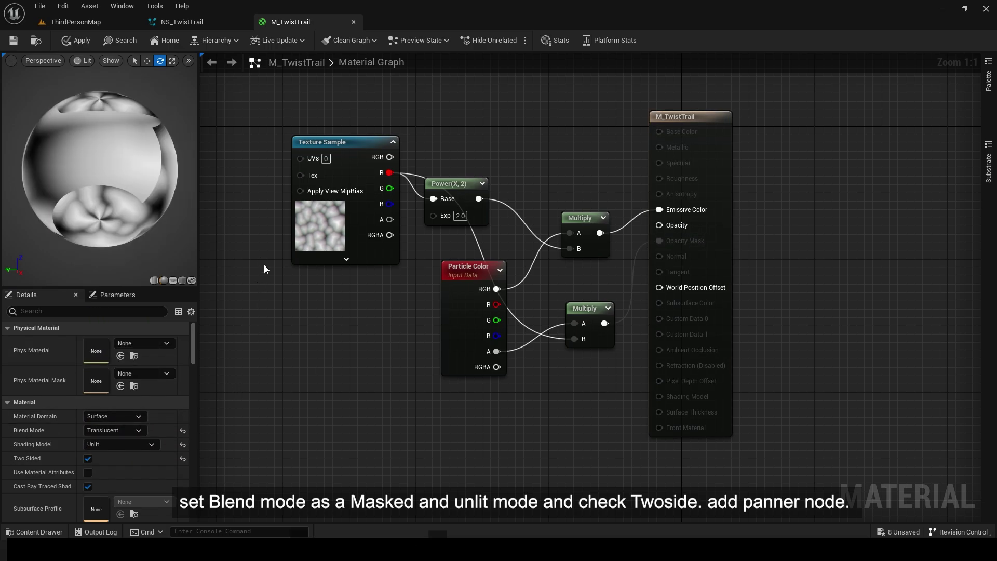
- Add a Panner node and switch the material preview mesh to a plane
{"action": "right_click_drag", "start_coordinate": [210, 213], "coordinate": [322, 210]}
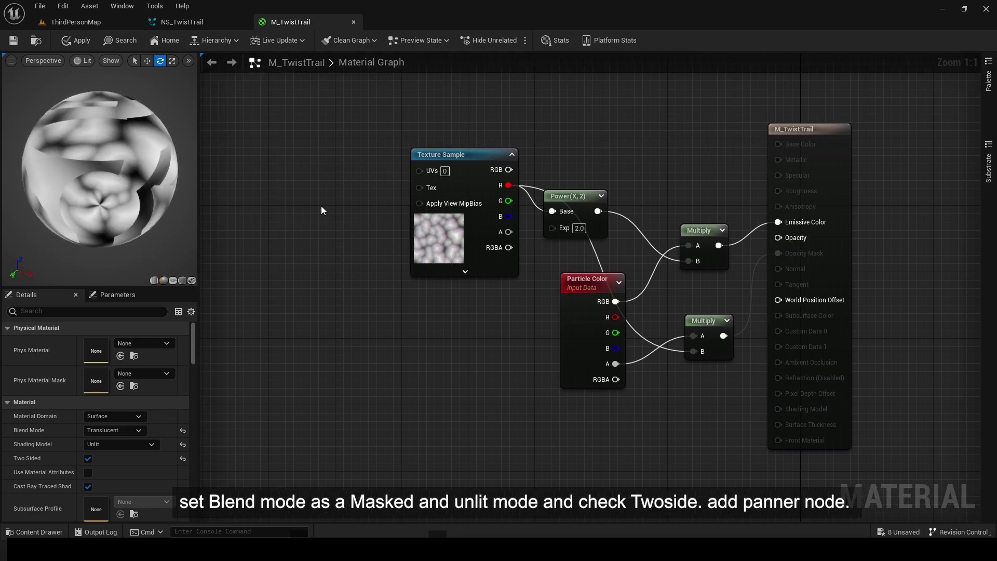
{"action": "left_click", "coordinate": [286, 178]}
{"action": "left_click", "coordinate": [172, 280]}
{"action": "left_click", "coordinate": [369, 254]}
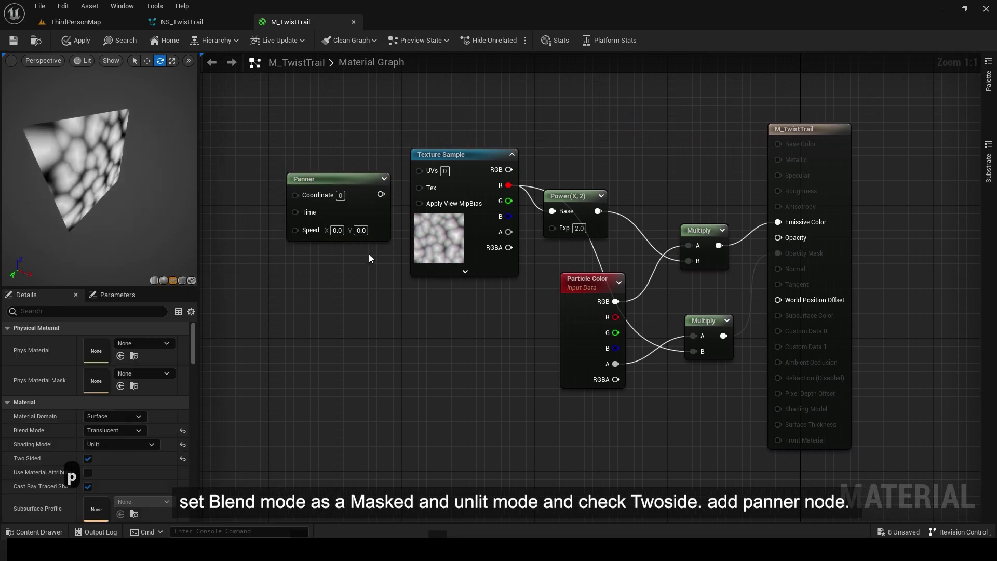
{"action": "left_click_drag", "start_coordinate": [337, 179], "coordinate": [312, 154]}
- Set Blend Mode to Masked, feed the Panner into the texture UVs, and set Speed Y 1.0
{"action": "left_click", "coordinate": [501, 332]}
{"action": "left_click", "coordinate": [115, 430]}
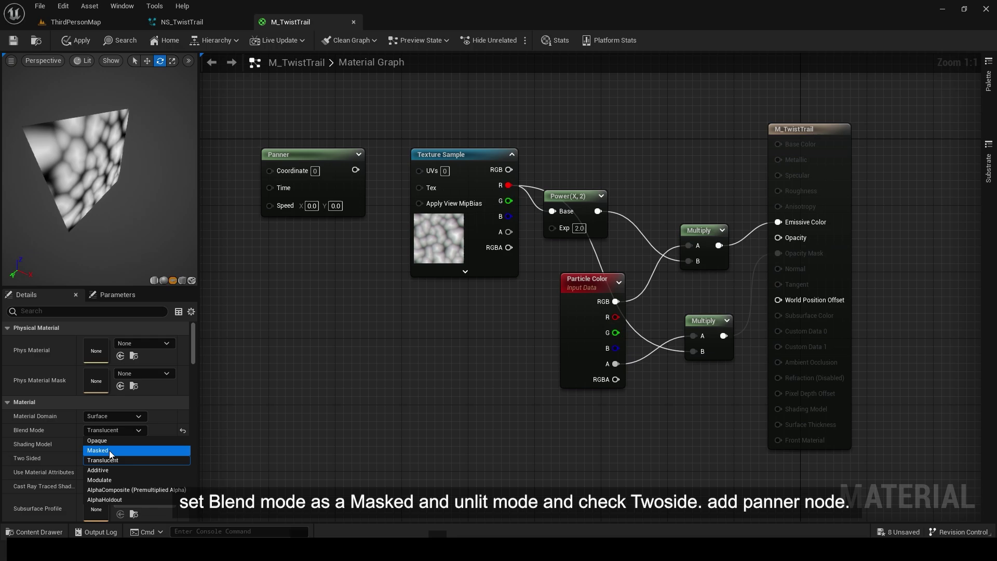
{"action": "left_click", "coordinate": [109, 450]}
{"action": "left_click", "coordinate": [355, 178]}
{"action": "left_click_drag", "start_coordinate": [356, 170], "coordinate": [419, 170]}
{"action": "left_click_drag", "start_coordinate": [311, 155], "coordinate": [345, 154]}
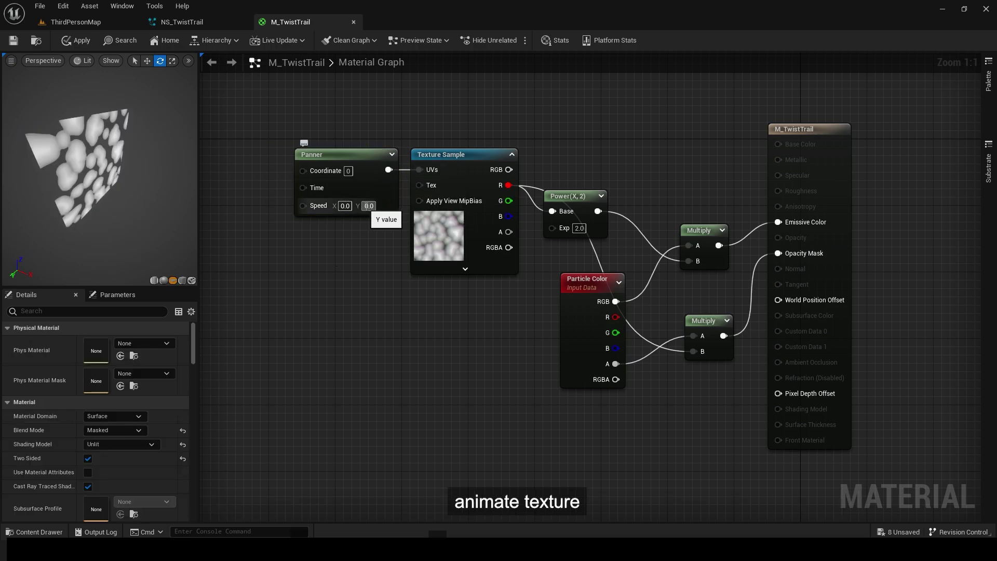
{"action": "left_click", "coordinate": [124, 355]}
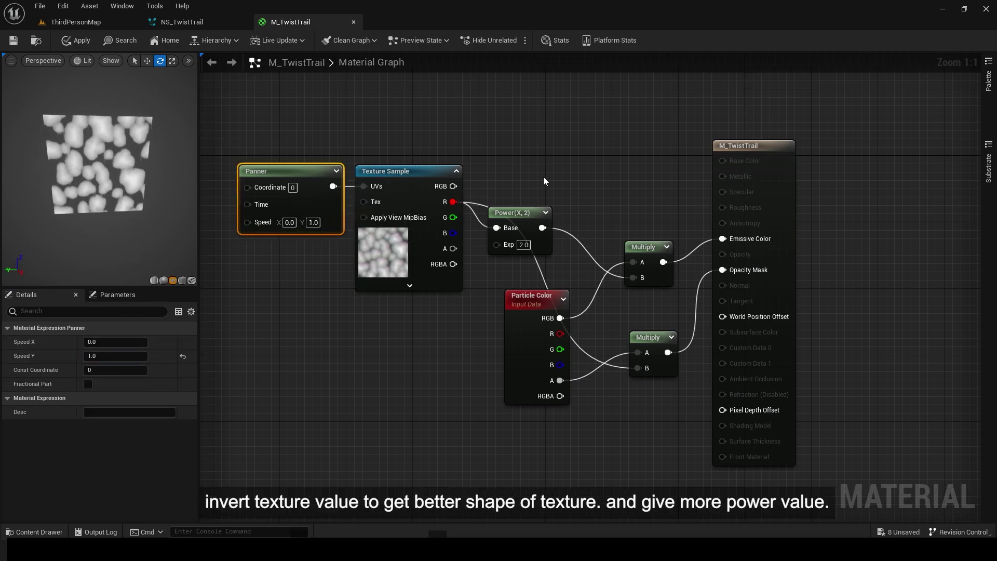
- Invert the noise red channel with One Minus before a Power of 3.0 into the lower Multiply
{"action": "key", "text": "o"}
{"action": "left_click", "coordinate": [517, 148]}
{"action": "left_click_drag", "start_coordinate": [517, 148], "coordinate": [516, 140]}
{"action": "left_click_drag", "start_coordinate": [533, 161], "coordinate": [638, 368]}
{"action": "right_click_drag", "start_coordinate": [493, 293], "coordinate": [484, 284]}
{"action": "left_click", "coordinate": [514, 235]}
{"action": "type", "text": "3"}
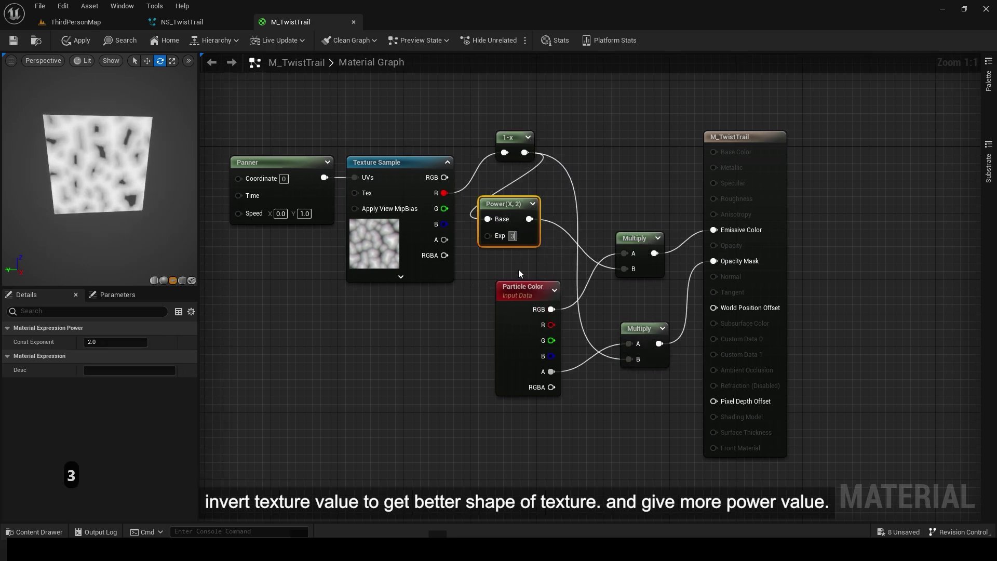
{"action": "left_click_drag", "start_coordinate": [534, 219], "coordinate": [629, 360]}
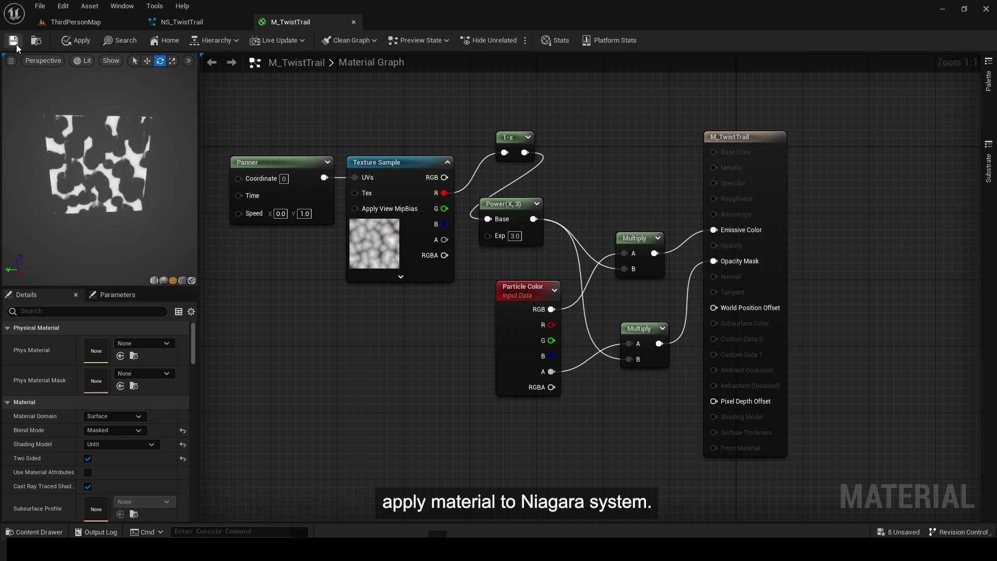
- Assign M_TwistTrail to the ribbon renderer, then set the Panner's Speed Y to 0
{"action": "left_click", "coordinate": [213, 21]}
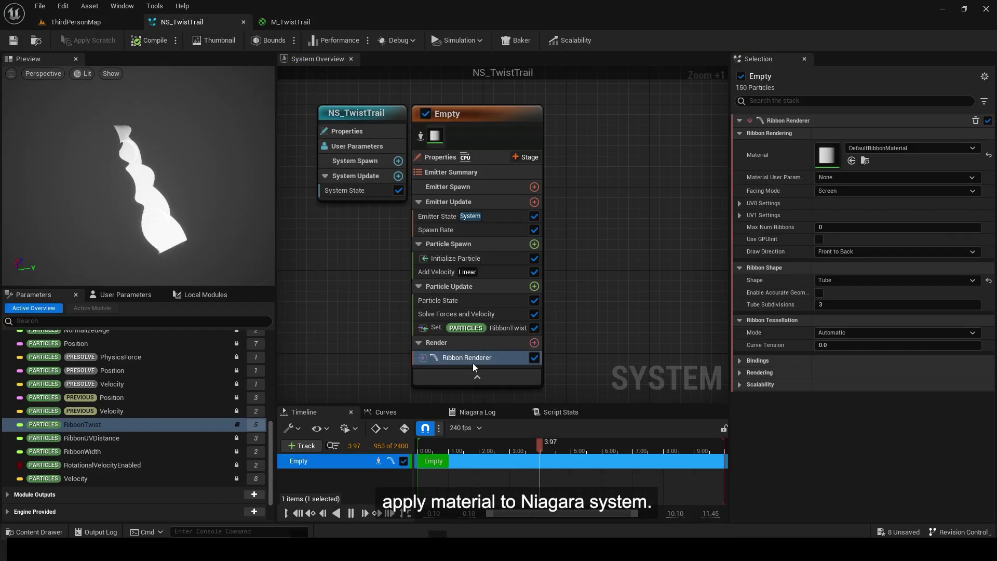
{"action": "left_click", "coordinate": [851, 160]}
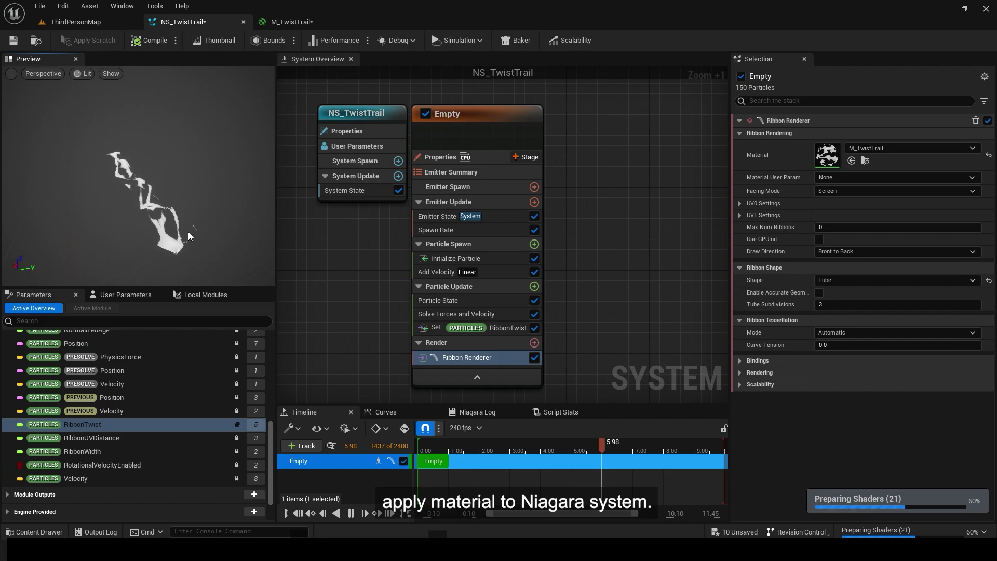
{"action": "left_click", "coordinate": [303, 25]}
{"action": "left_click", "coordinate": [299, 201]}
{"action": "left_click", "coordinate": [115, 356]}
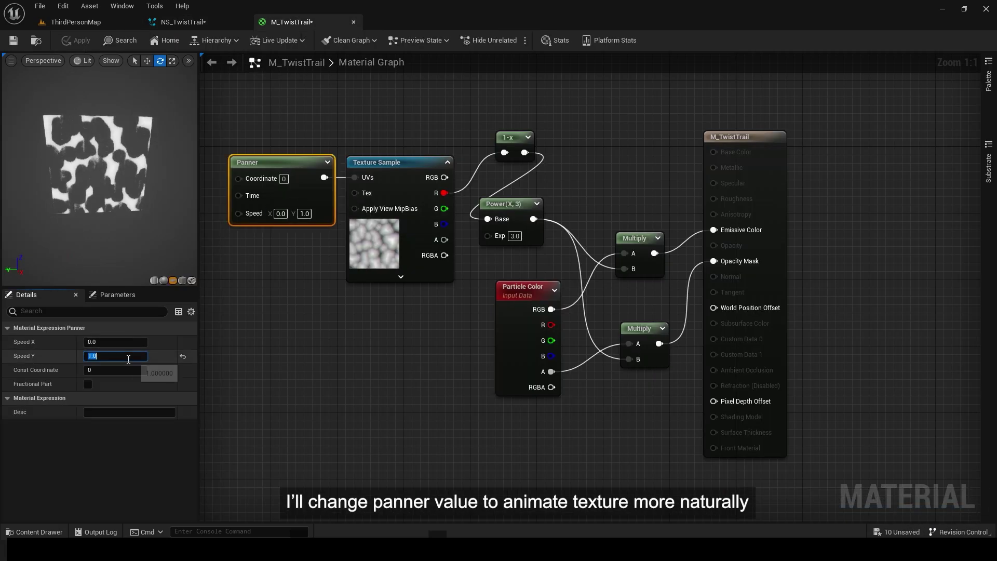
{"action": "type", "text": "0"}
{"action": "key", "text": "Return"}
{"action": "left_click", "coordinate": [132, 341]}
- Make the panner X speed negative, then add a Particle Update Color module with G 0.0, B 5.0
{"action": "type", "text": "-.4"}
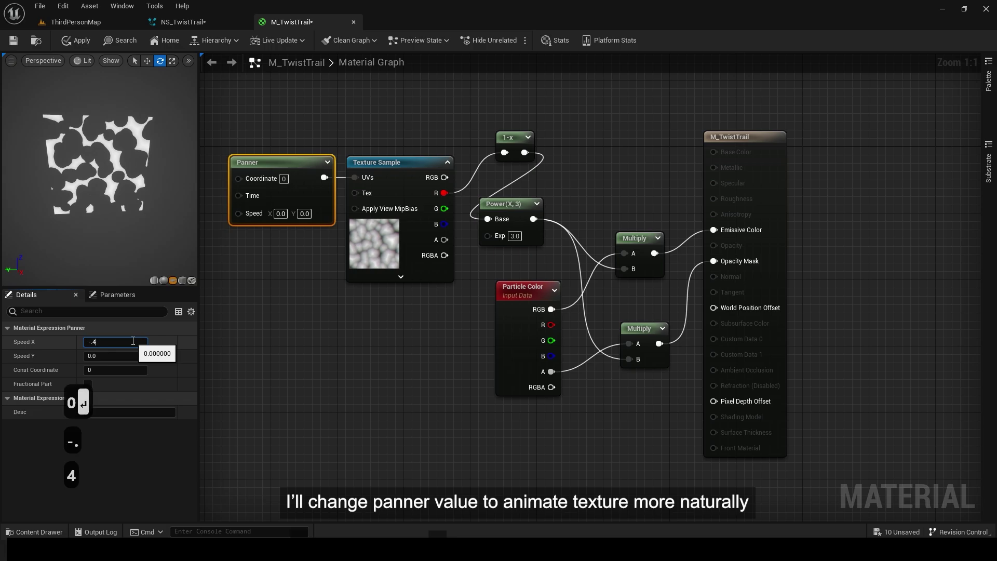
{"action": "left_click", "coordinate": [217, 21]}
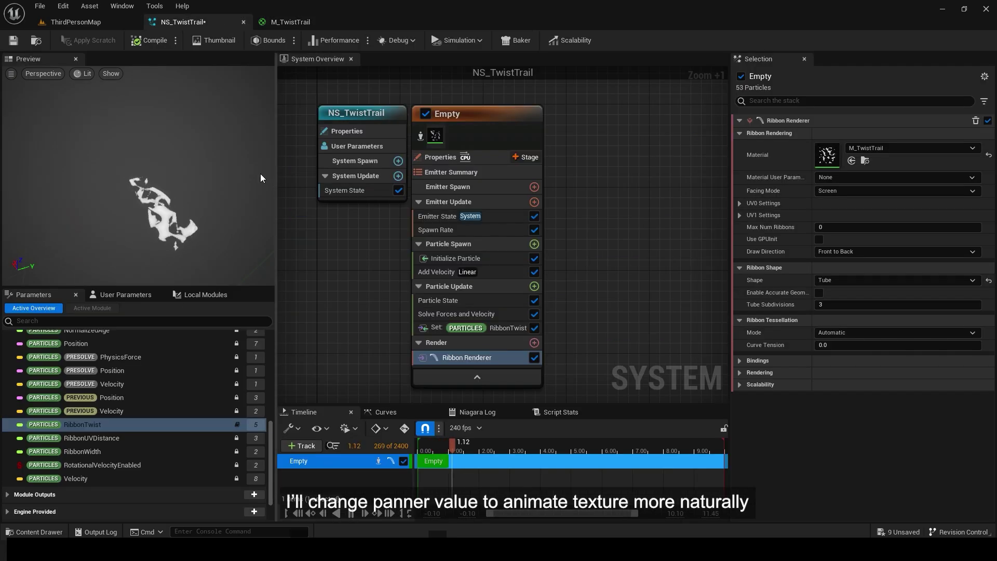
{"action": "left_click", "coordinate": [533, 286]}
{"action": "type", "text": "color"}
{"action": "key", "text": "Return"}
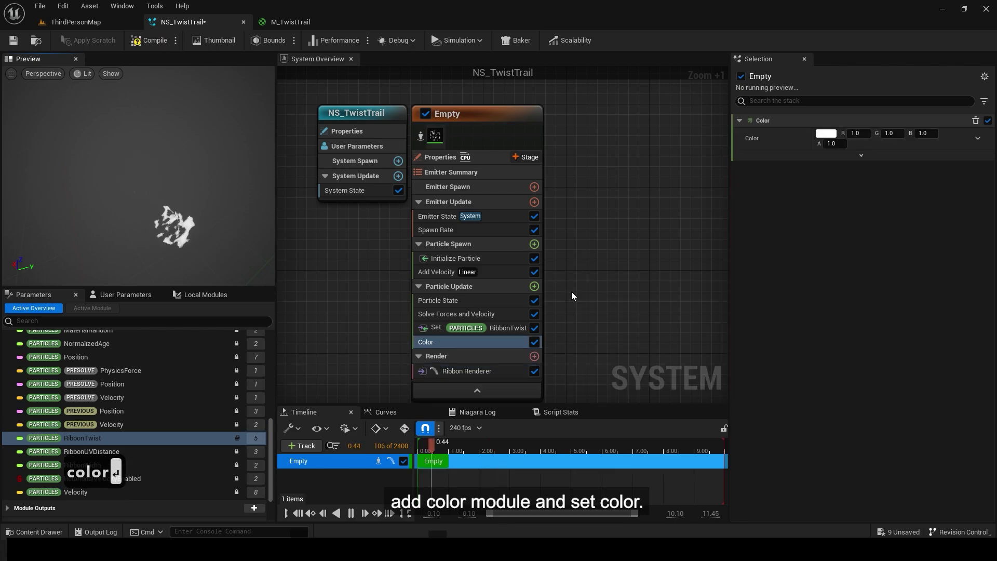
{"action": "left_click", "coordinate": [923, 133]}
{"action": "type", "text": "5"}
{"action": "left_click", "coordinate": [889, 133]}
{"action": "type", "text": "0"}
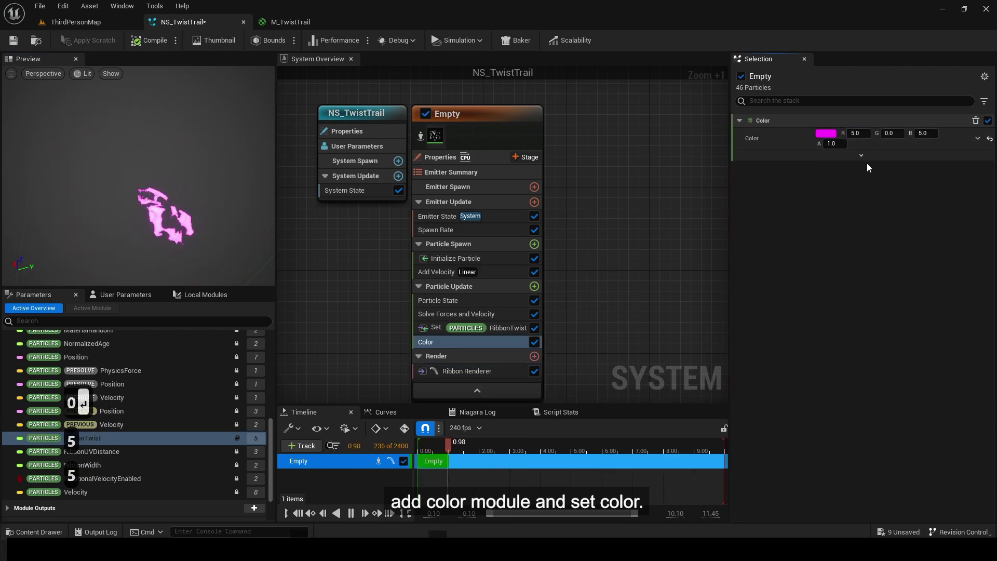
- Duplicate the Power node with exponent 1.5 and route 1-x through it into the opacity Multiply
{"action": "left_click", "coordinate": [282, 23]}
{"action": "left_click_drag", "start_coordinate": [511, 204], "coordinate": [586, 137]}
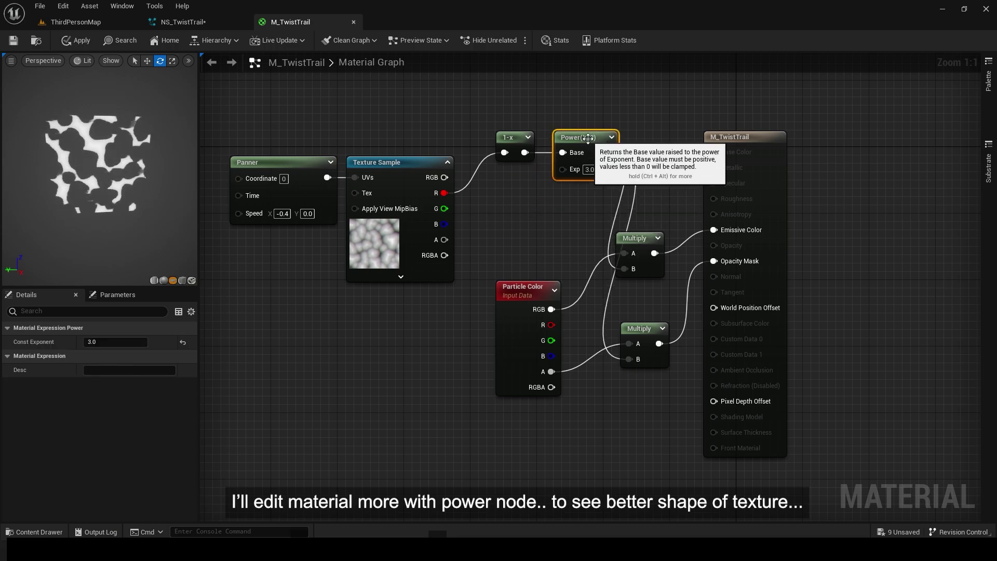
{"action": "key", "text": "ctrl+c"}
{"action": "key", "text": "ctrl+v"}
{"action": "left_click", "coordinate": [548, 252]}
{"action": "type", "text": "1.5"}
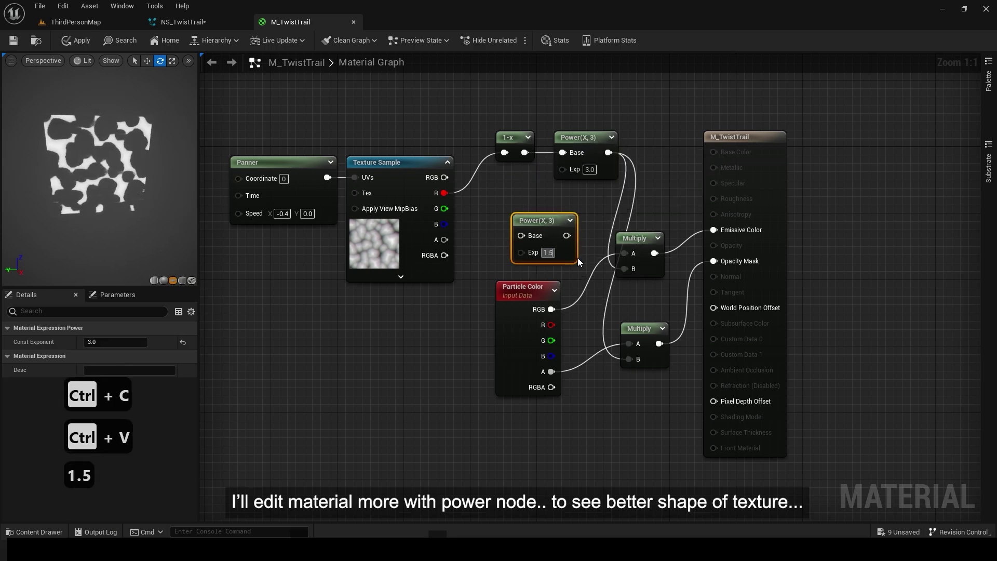
{"action": "left_click", "coordinate": [577, 257]}
{"action": "left_click_drag", "start_coordinate": [524, 152], "coordinate": [629, 359]}
{"action": "type", "text": "3"}
{"action": "left_click", "coordinate": [584, 154]}
{"action": "left_click", "coordinate": [116, 342]}
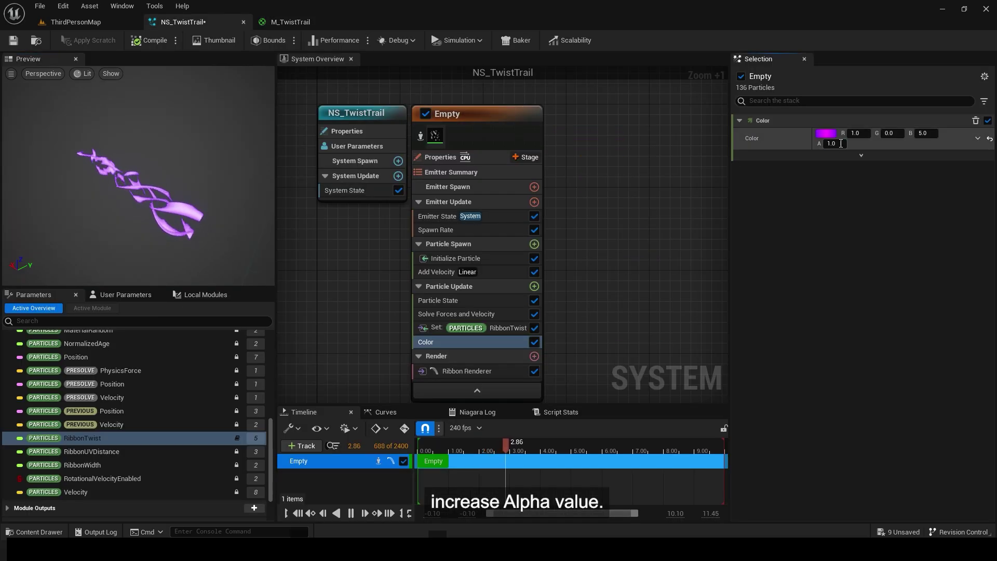
- Set the ribbon Color module's alpha to 2.0
{"action": "left_click", "coordinate": [833, 143]}
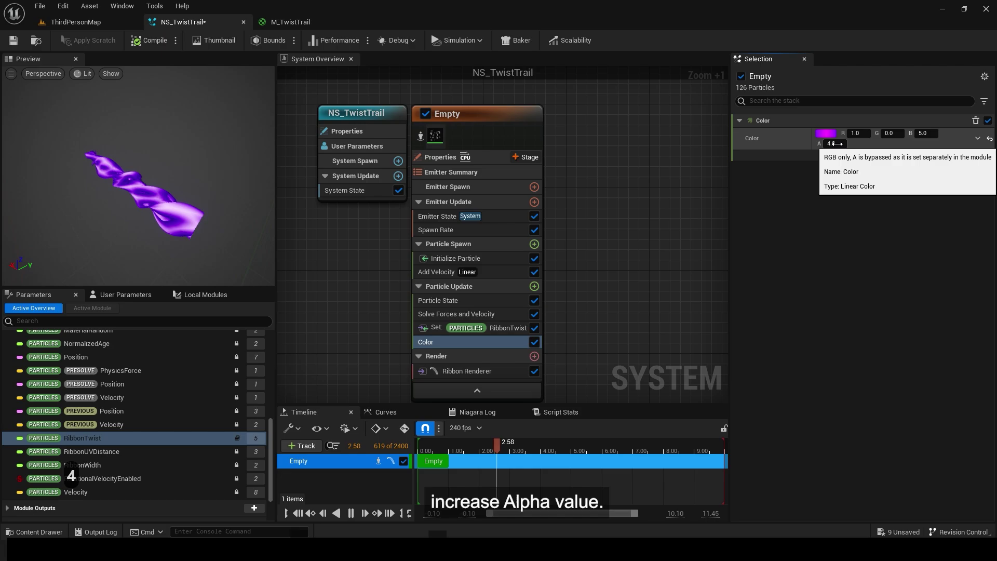
{"action": "type", "text": "2"}
{"action": "key", "text": "Return"}
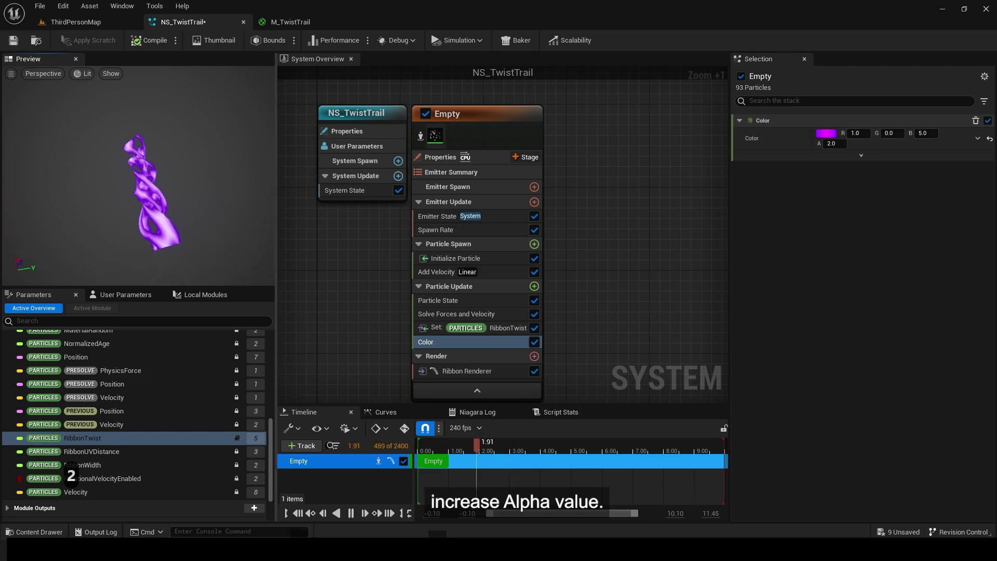
- Add a Scale Ribbon Width module to Particle Update, driven by a Float from Curve
{"action": "left_click", "coordinate": [534, 286]}
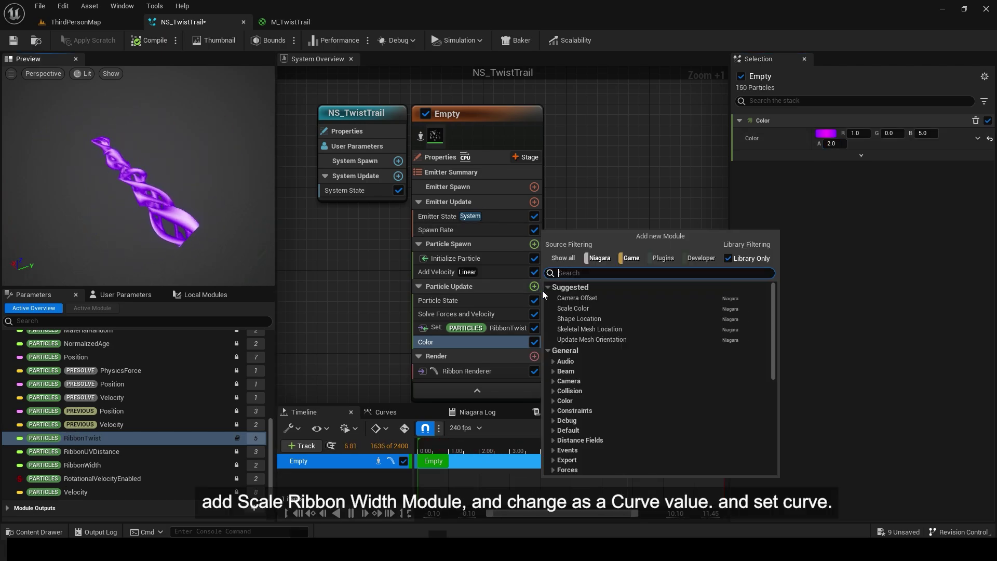
{"action": "type", "text": "sca"}
{"action": "left_click", "coordinate": [611, 402]}
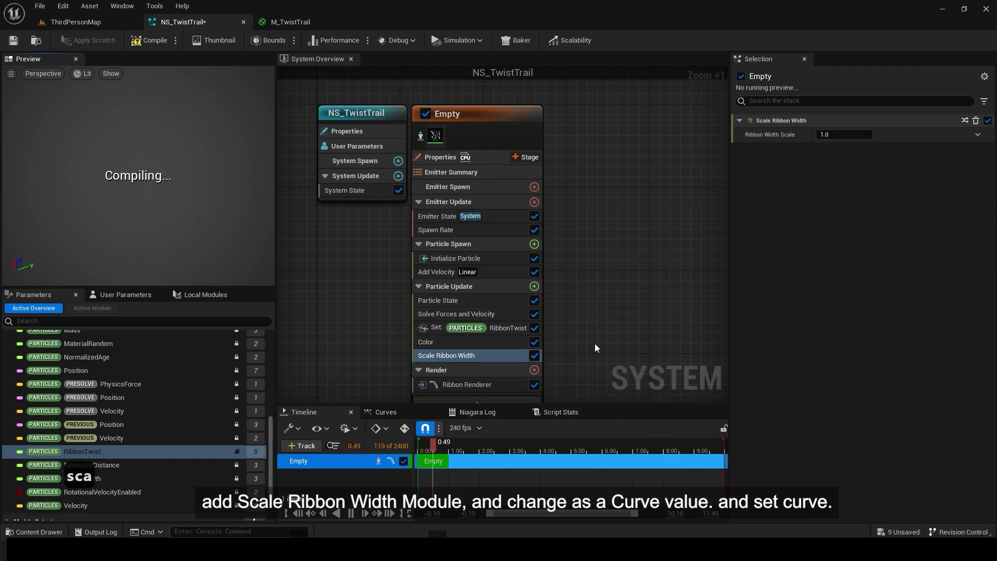
{"action": "left_click", "coordinate": [978, 134]}
{"action": "type", "text": "curve"}
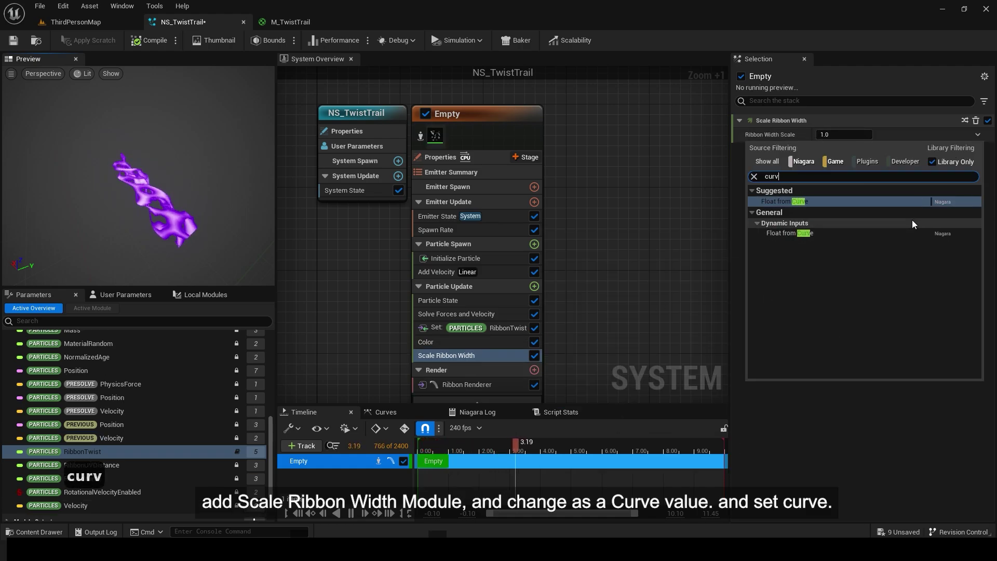
{"action": "key", "text": "Return"}
- Shape the width curve to rise to a 1.2 peak and then taper off
{"action": "left_click", "coordinate": [883, 200]}
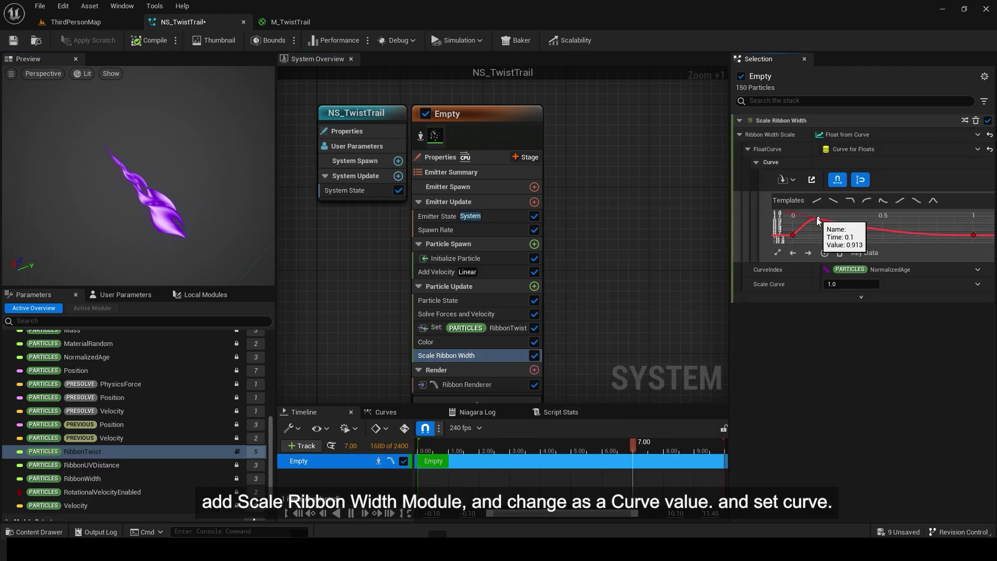
{"action": "left_click_drag", "start_coordinate": [852, 224], "coordinate": [848, 223]}
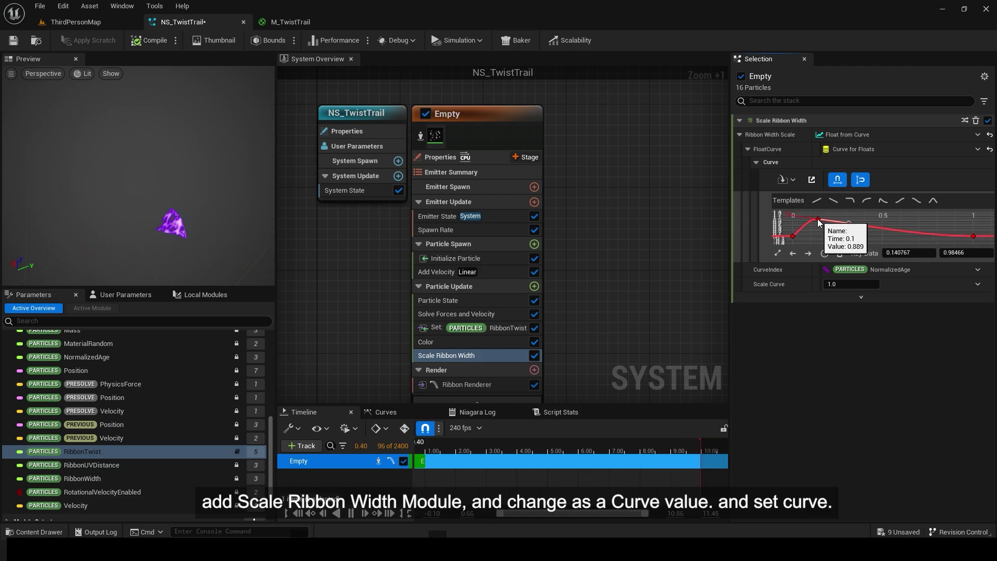
{"action": "type", "text": "1.2"}
{"action": "key", "text": "Return"}
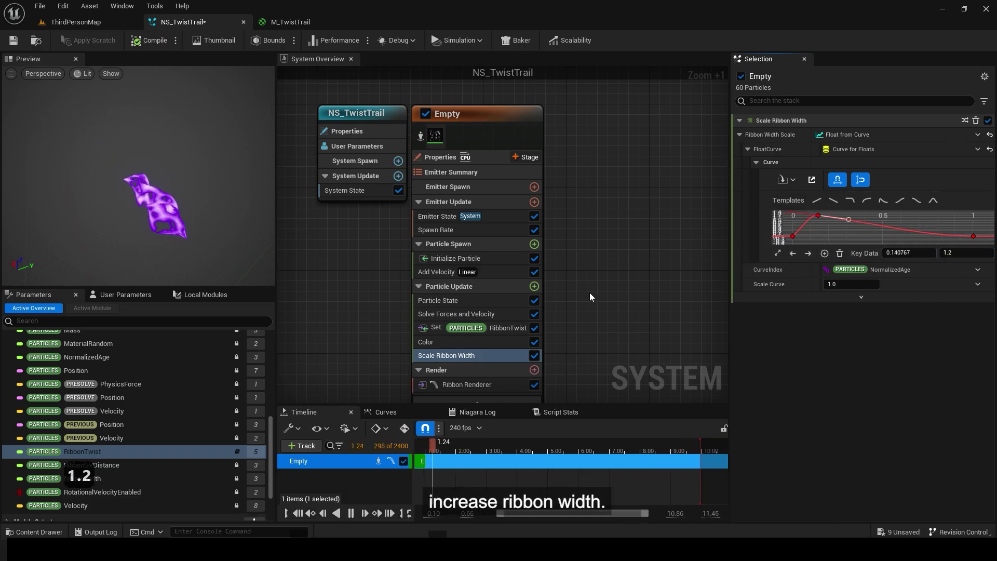
{"action": "left_click", "coordinate": [455, 258]}
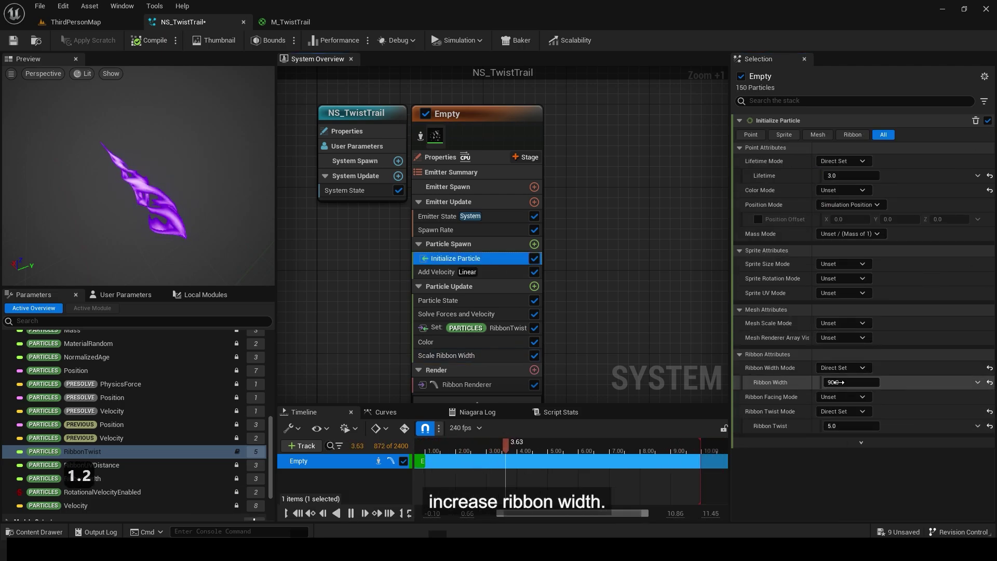
{"action": "left_click", "coordinate": [840, 382]}
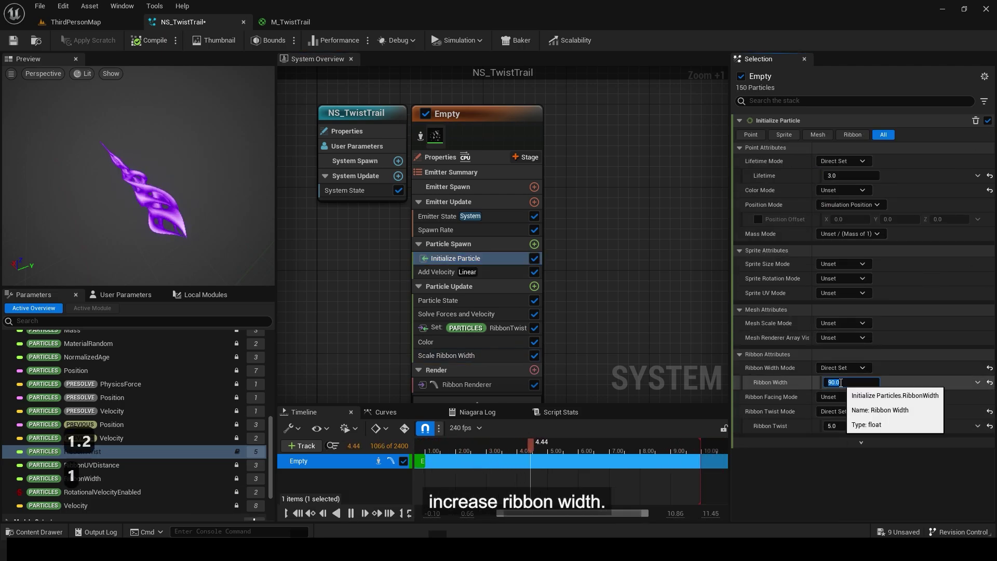
- Set the ribbon emitter's initial Ribbon Width to 120
{"action": "type", "text": "120"}
{"action": "key", "text": "Return"}
{"action": "scroll", "coordinate": [505, 140], "scroll_direction": "down", "scroll_amount": 1}
- Add an Empty emitter (Empty001) with a copied Spawn Rate lowered to about 10
{"action": "right_click", "coordinate": [506, 140]}
{"action": "left_click", "coordinate": [523, 163]}
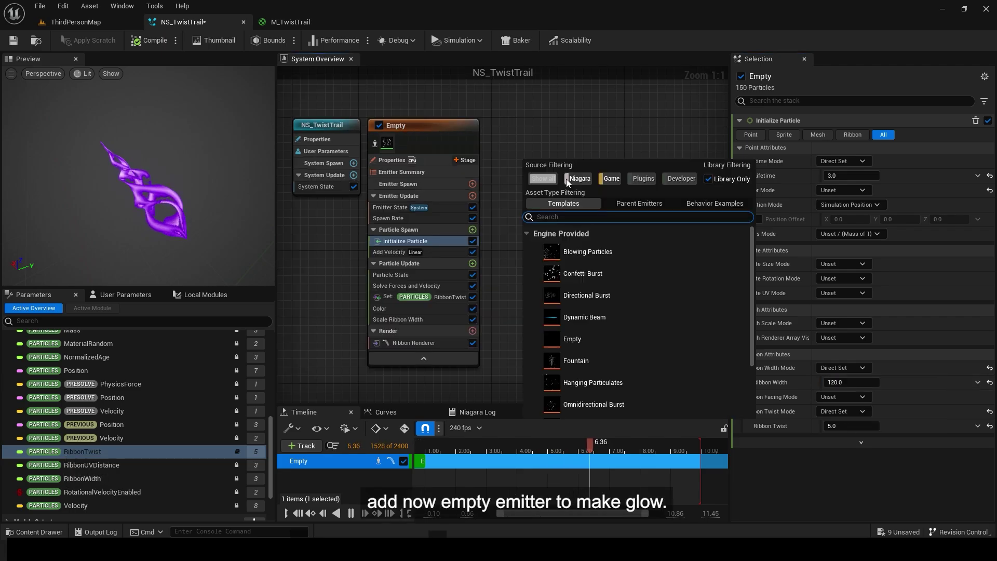
{"action": "double_click", "coordinate": [594, 340]}
{"action": "left_click", "coordinate": [580, 197]}
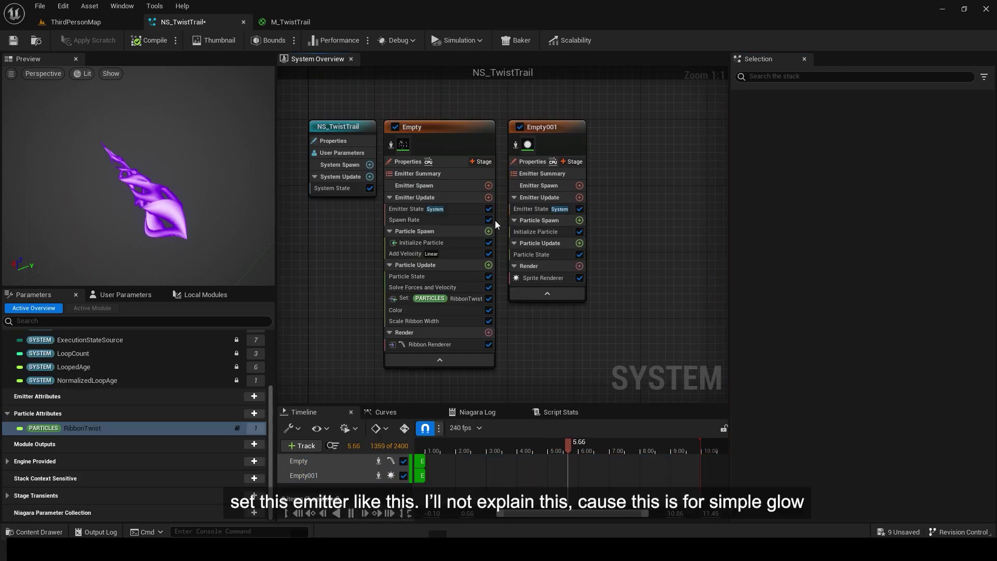
{"action": "left_click", "coordinate": [539, 197]}
{"action": "key", "text": "ctrl+c"}
{"action": "key", "text": "ctrl+v"}
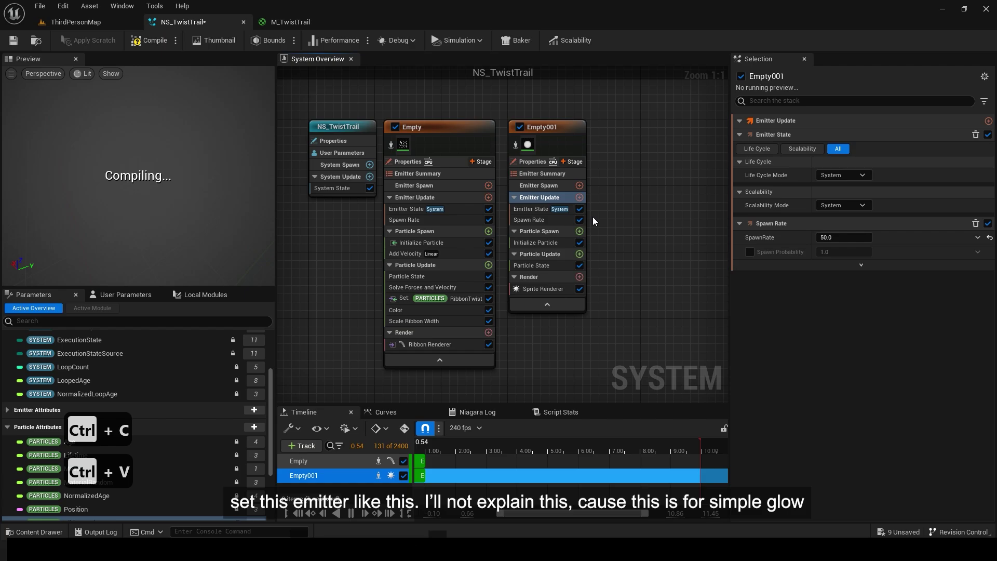
{"action": "left_click_drag", "start_coordinate": [842, 135], "coordinate": [803, 151]}
- Give Empty001 a random particle lifetime between 1 and 2 seconds
{"action": "left_click", "coordinate": [549, 240]}
{"action": "left_click", "coordinate": [841, 161]}
{"action": "left_click", "coordinate": [831, 181]}
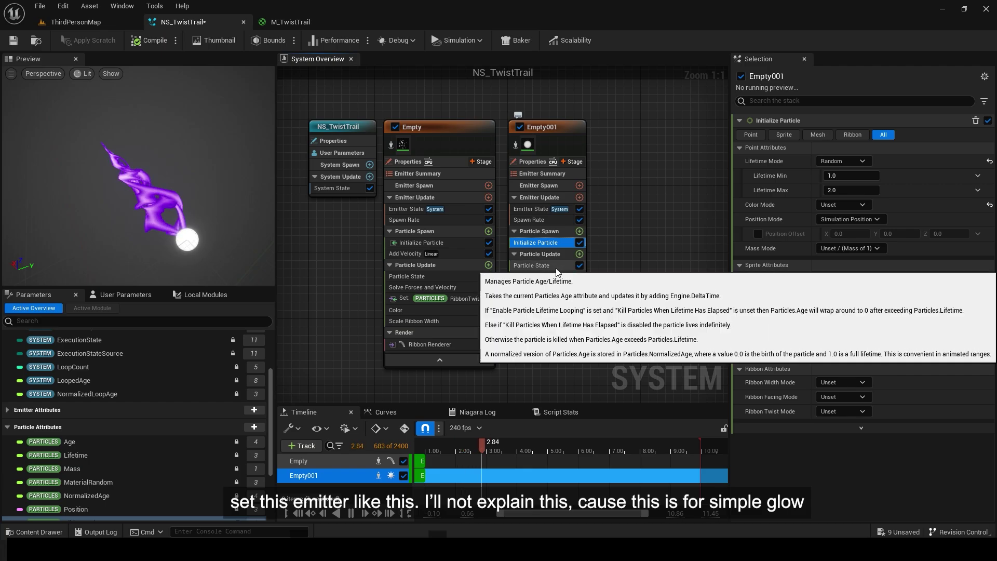
{"action": "left_click", "coordinate": [440, 311]}
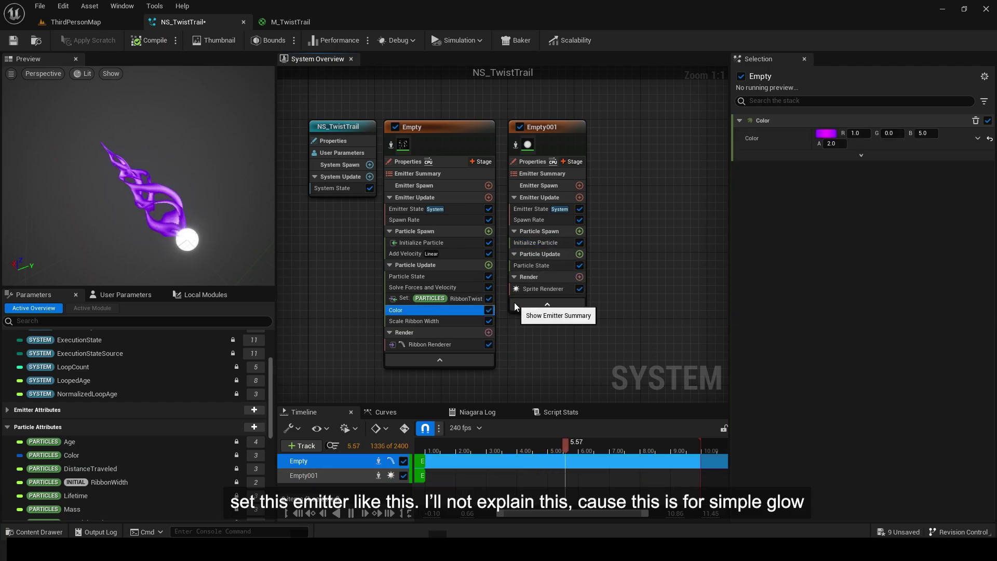
- Add a Color module to Empty001 with red 5 and blue 5 for a purple glow
{"action": "left_click", "coordinate": [579, 253]}
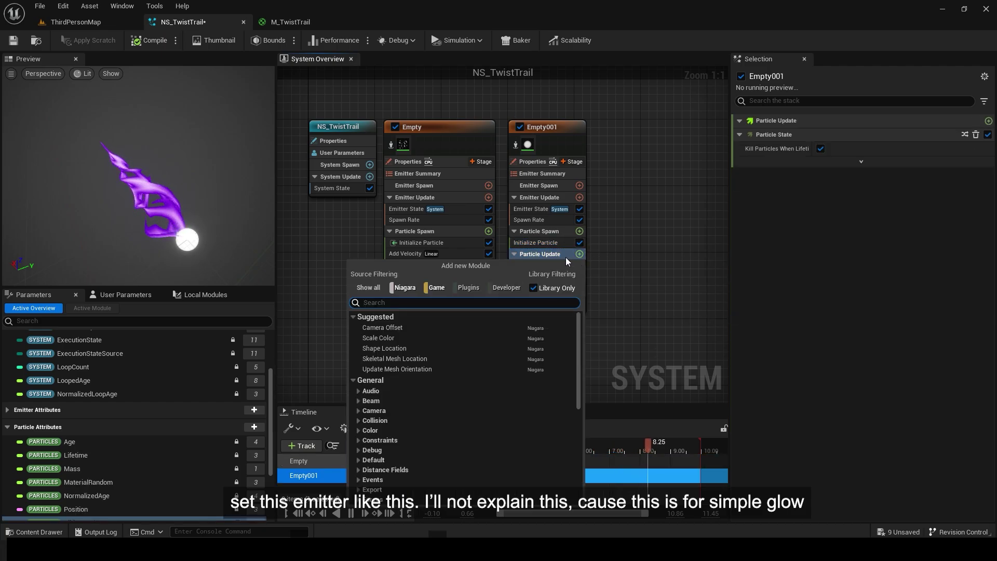
{"action": "type", "text": "colo"}
{"action": "left_click", "coordinate": [421, 362]}
{"action": "left_click", "coordinate": [859, 133]}
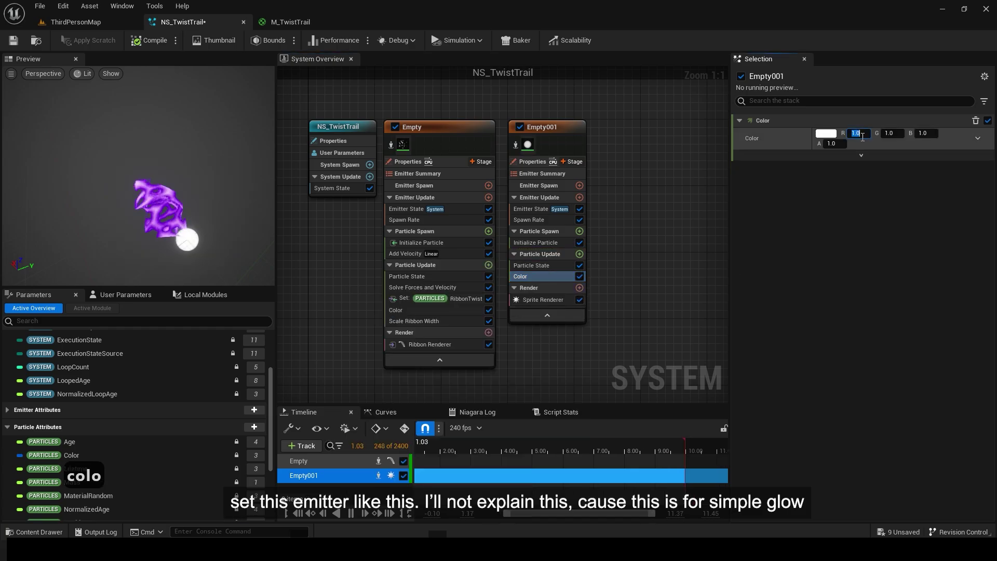
{"action": "type", "text": "5"}
{"action": "left_click", "coordinate": [922, 132]}
{"action": "type", "text": "5"}
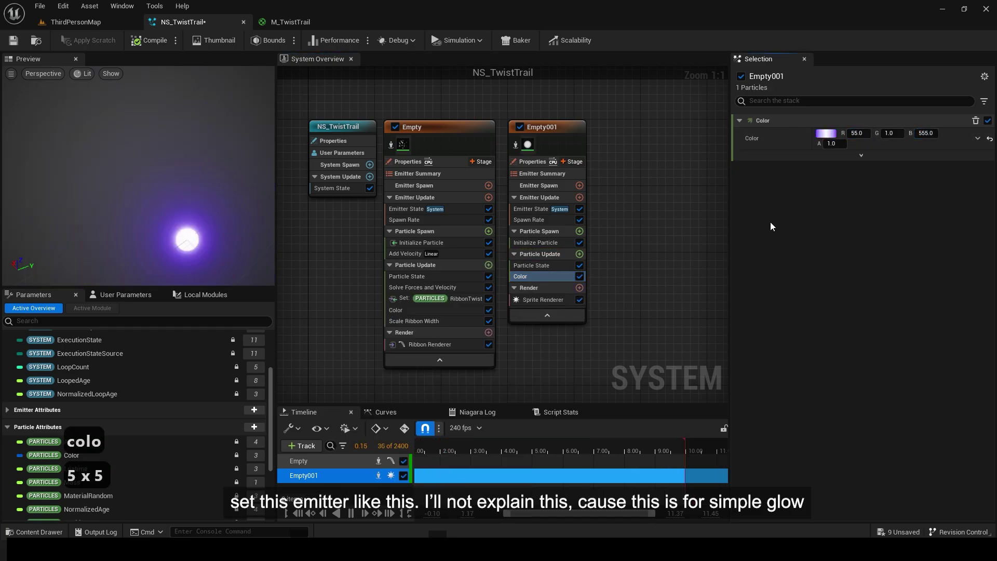
- Set Empty001's Initialize Particle sprite size mode to Uniform
{"action": "left_click", "coordinate": [553, 243]}
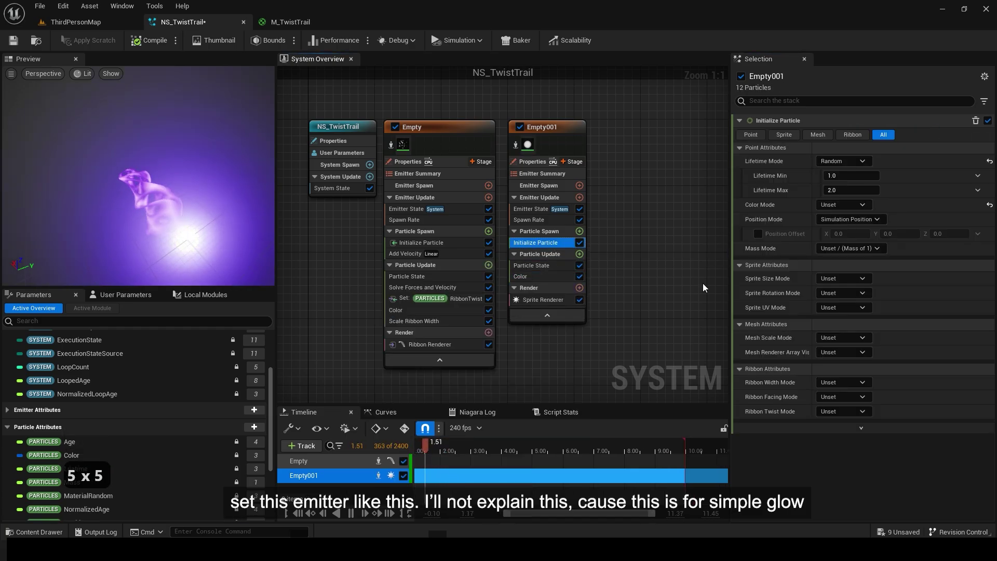
{"action": "left_click", "coordinate": [841, 278]}
{"action": "left_click", "coordinate": [837, 302]}
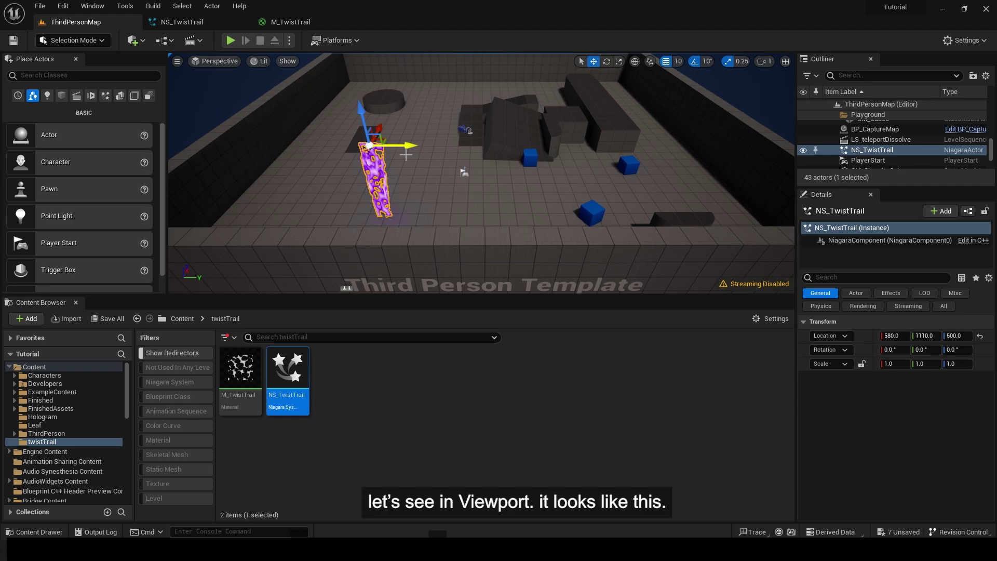
- Sweep the NS_TwistTrail actor across the level in full-screen view to preview the ribbon
{"action": "key", "text": "F11"}
{"action": "left_click_drag", "start_coordinate": [359, 226], "coordinate": [564, 230]}
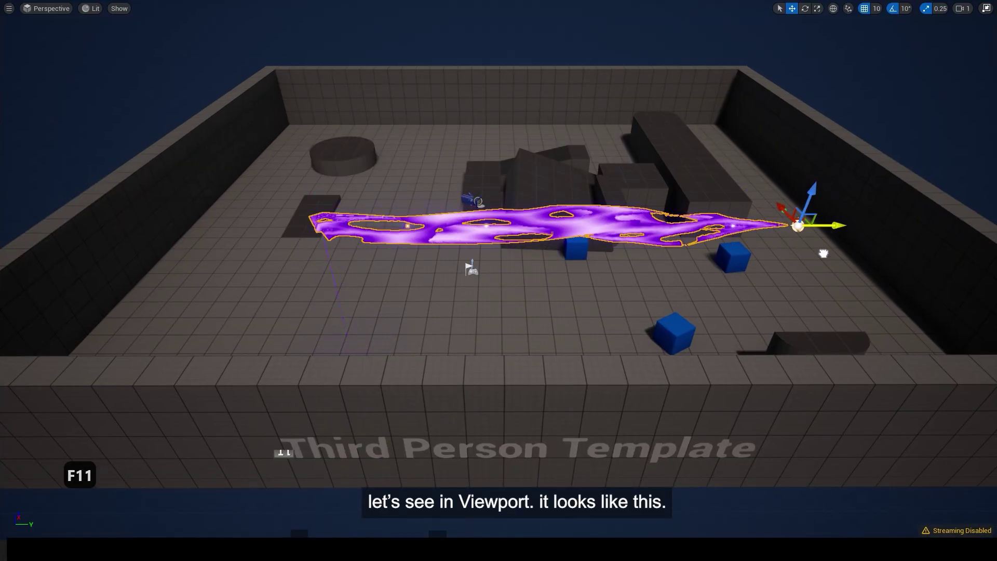
{"action": "left_click_drag", "start_coordinate": [824, 253], "coordinate": [735, 176]}
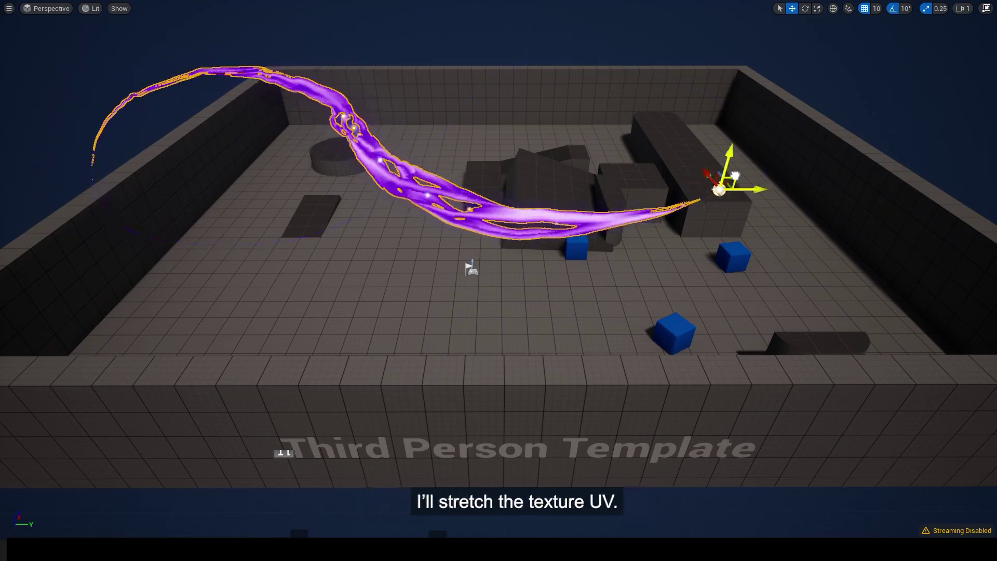
{"action": "key", "text": "F11"}
- In the M_TwistTrail graph, place a TexCoord node before the Panner
{"action": "left_click", "coordinate": [274, 22]}
{"action": "right_click_drag", "start_coordinate": [211, 181], "coordinate": [278, 189]}
{"action": "left_click", "coordinate": [327, 187]}
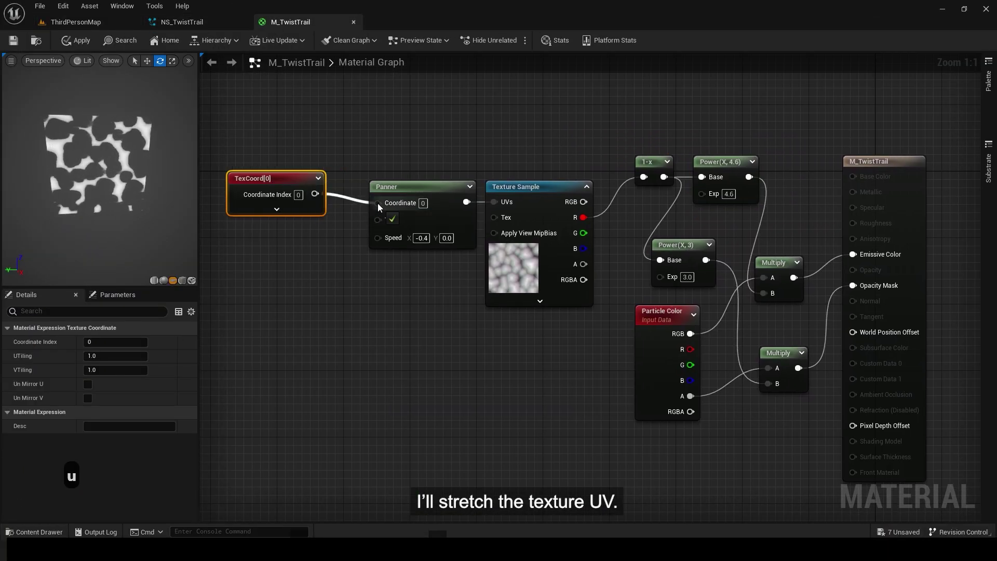
- Set TexCoord tiling to 0.5 and route the Multiply through a TwoSidedTexturing node's Side A into Emissive
{"action": "left_click", "coordinate": [114, 370]}
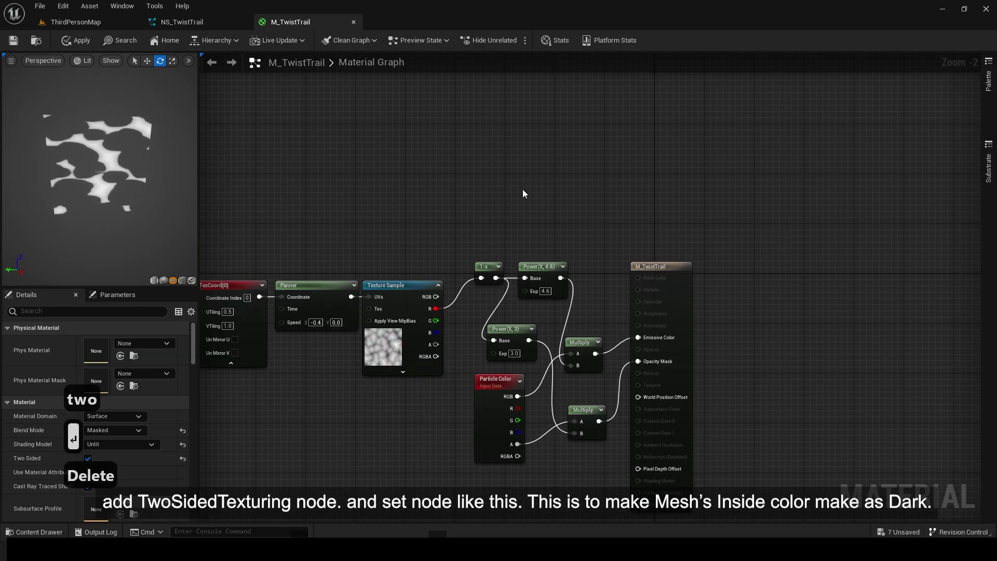
{"action": "right_click", "coordinate": [522, 189]}
{"action": "type", "text": "two"}
{"action": "left_click", "coordinate": [579, 301]}
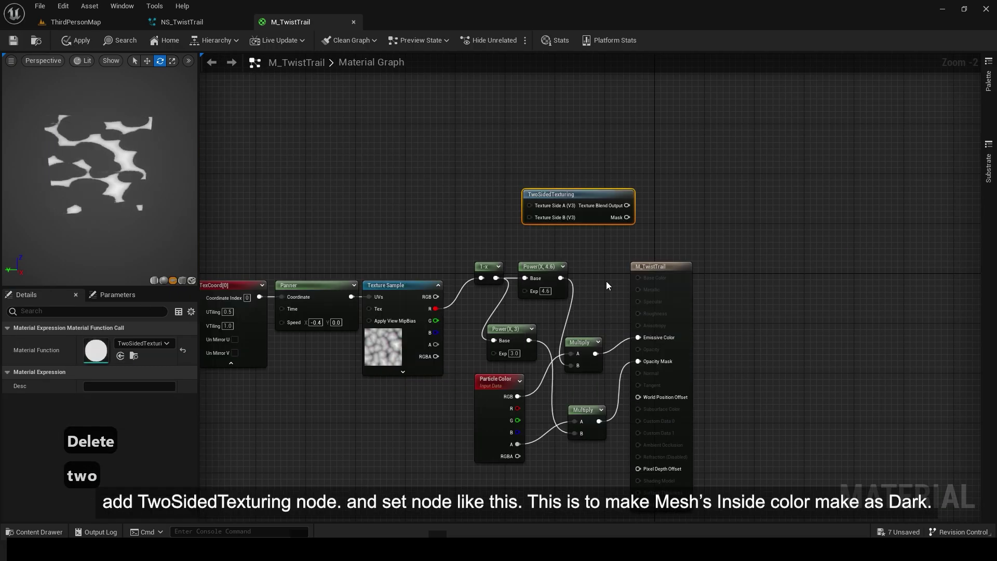
{"action": "scroll", "coordinate": [580, 353], "scroll_direction": "up", "scroll_amount": 1}
{"action": "left_click_drag", "start_coordinate": [523, 202], "coordinate": [516, 188]}
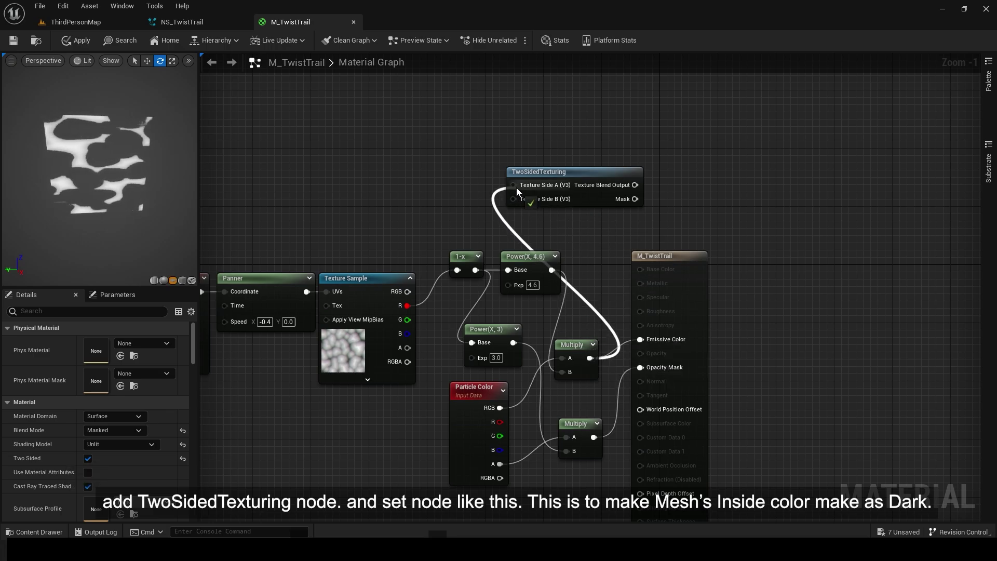
{"action": "left_click_drag", "start_coordinate": [635, 185], "coordinate": [640, 339]}
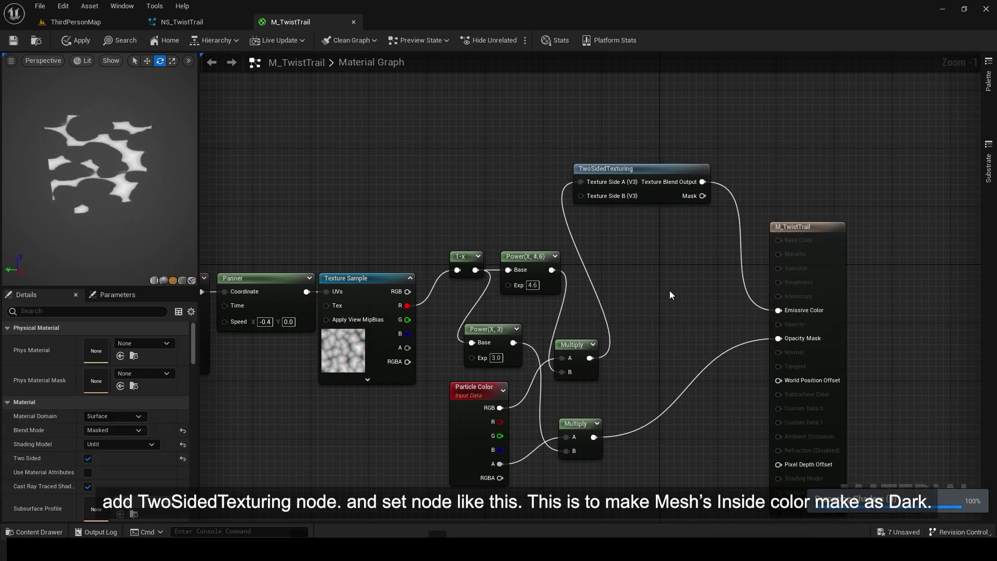
- Darken Texture Side B with a 0.1 Multiply, then preview the effect in the full-screen level
{"action": "left_click", "coordinate": [635, 306]}
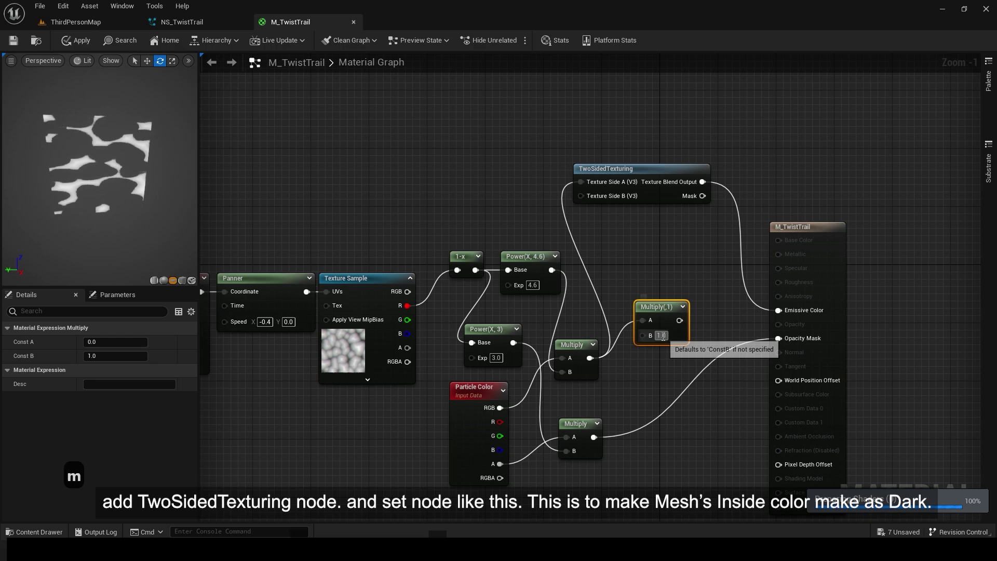
{"action": "left_click", "coordinate": [693, 288]}
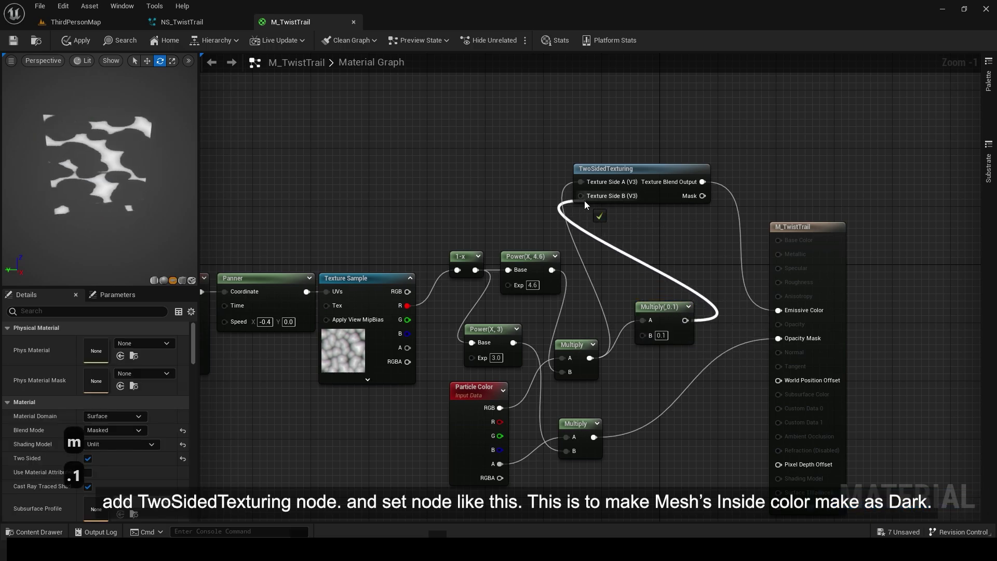
{"action": "left_click_drag", "start_coordinate": [584, 200], "coordinate": [581, 195]}
{"action": "key", "text": "F11"}
{"action": "key", "text": "F11"}
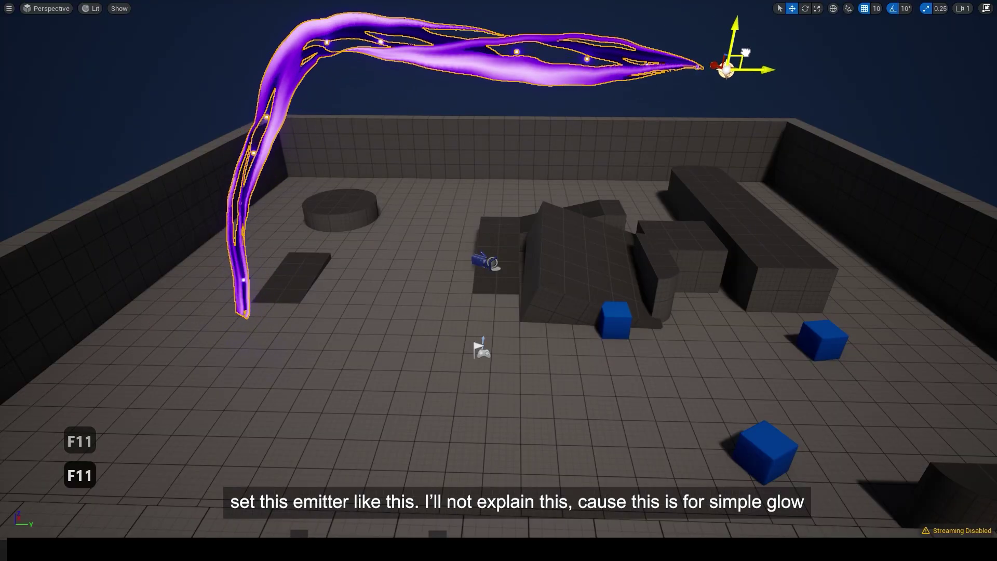
{"action": "left_click_drag", "start_coordinate": [745, 52], "coordinate": [383, 244]}
- Duplicate the Empty ribbon emitter in NS_TwistTrail to create Empty002
{"action": "key", "text": "F11"}
{"action": "left_click", "coordinate": [195, 22]}
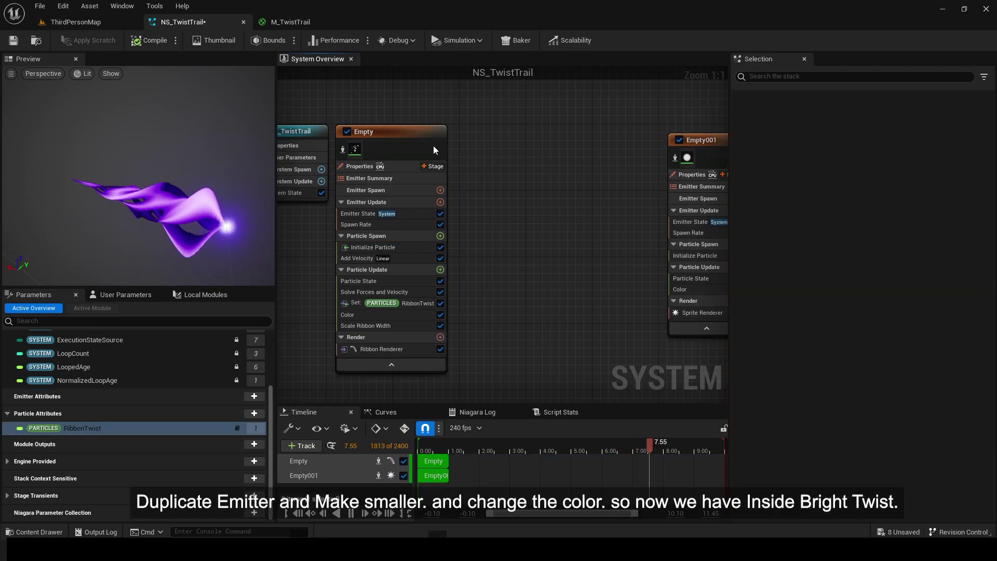
{"action": "left_click", "coordinate": [433, 146]}
{"action": "key", "text": "ctrl+c"}
{"action": "key", "text": "ctrl+v"}
{"action": "left_click", "coordinate": [491, 139]}
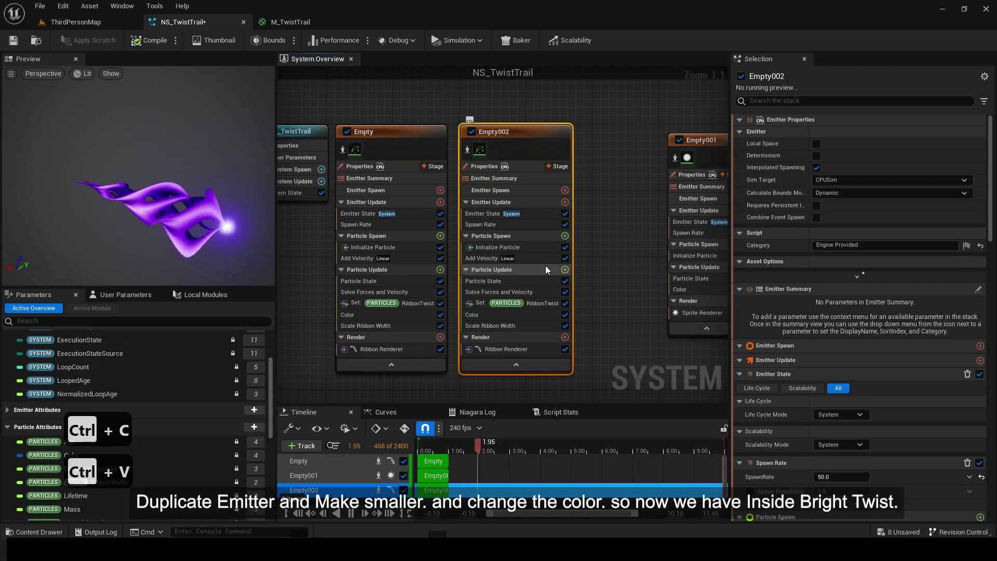
- Give Empty002 a Ribbon Width of 40 and a bright pink colour with alpha 1.0
{"action": "left_click", "coordinate": [534, 248]}
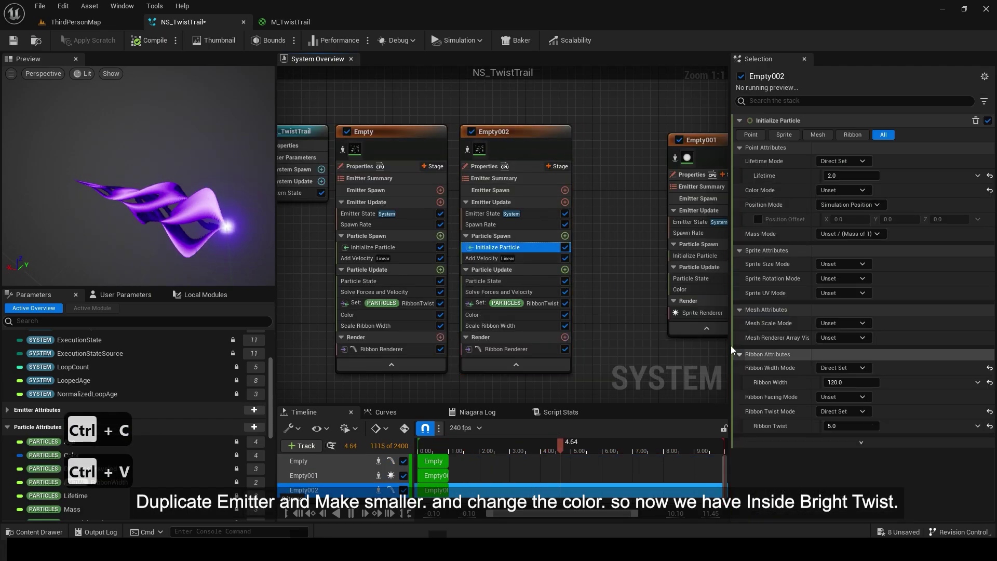
{"action": "left_click", "coordinate": [852, 382]}
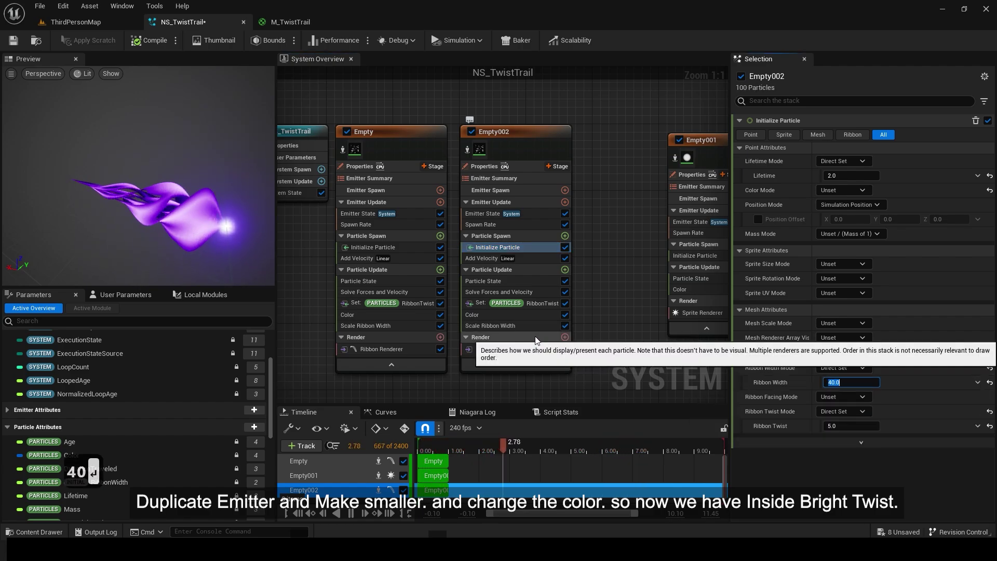
{"action": "left_click", "coordinate": [519, 316]}
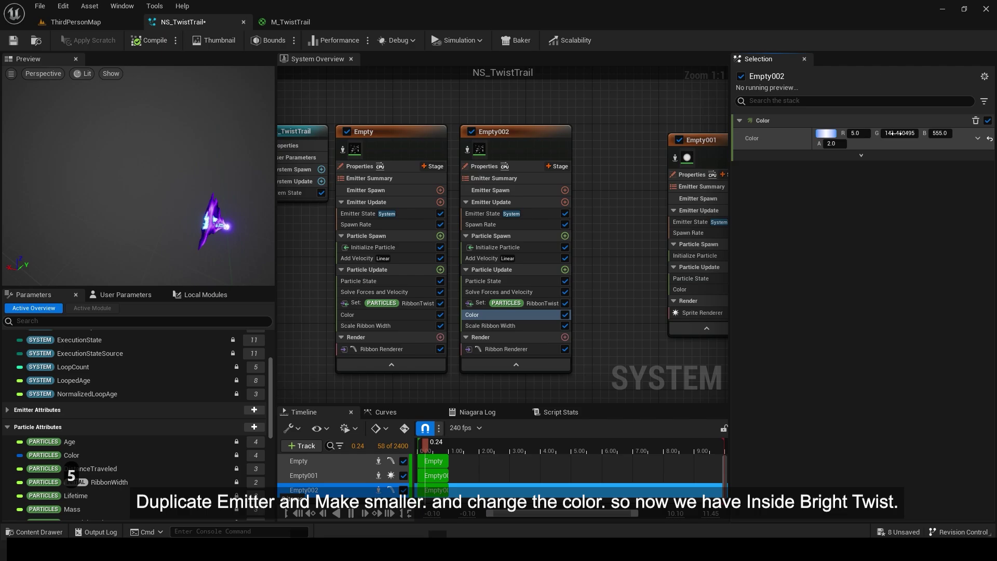
{"action": "left_click_drag", "start_coordinate": [863, 133], "coordinate": [750, 160]}
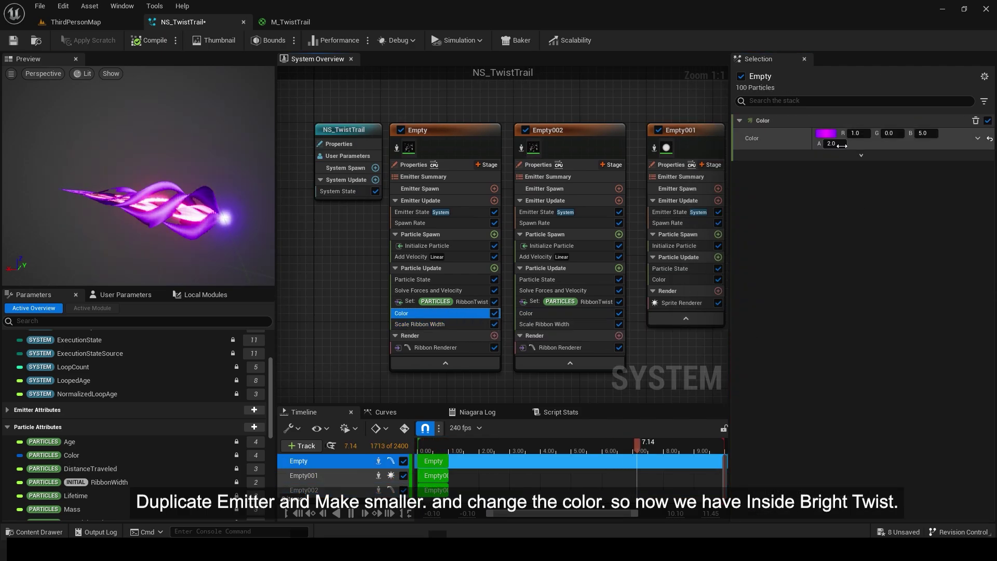
{"action": "left_click_drag", "start_coordinate": [842, 146], "coordinate": [726, 245]}
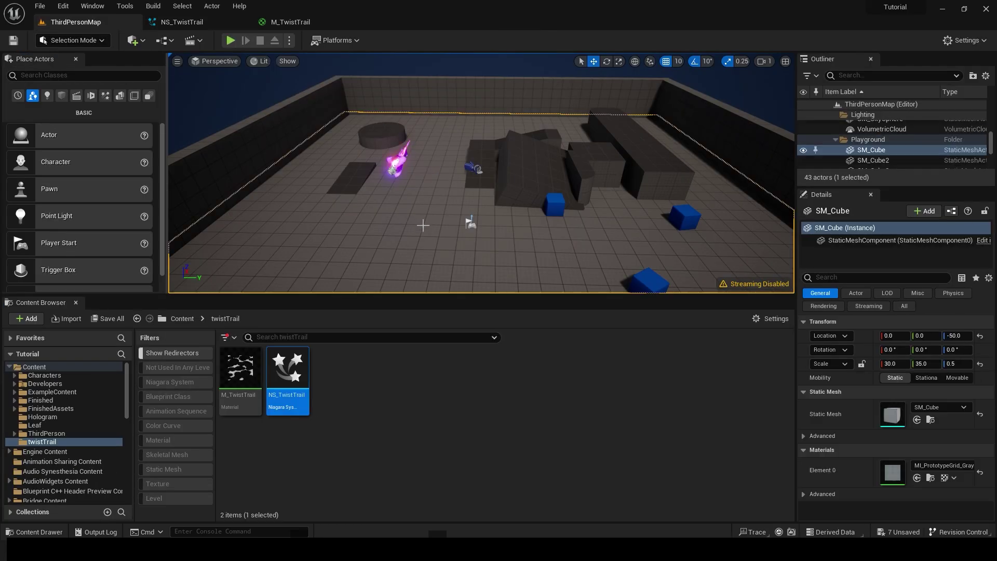
{"action": "key", "text": "F11"}
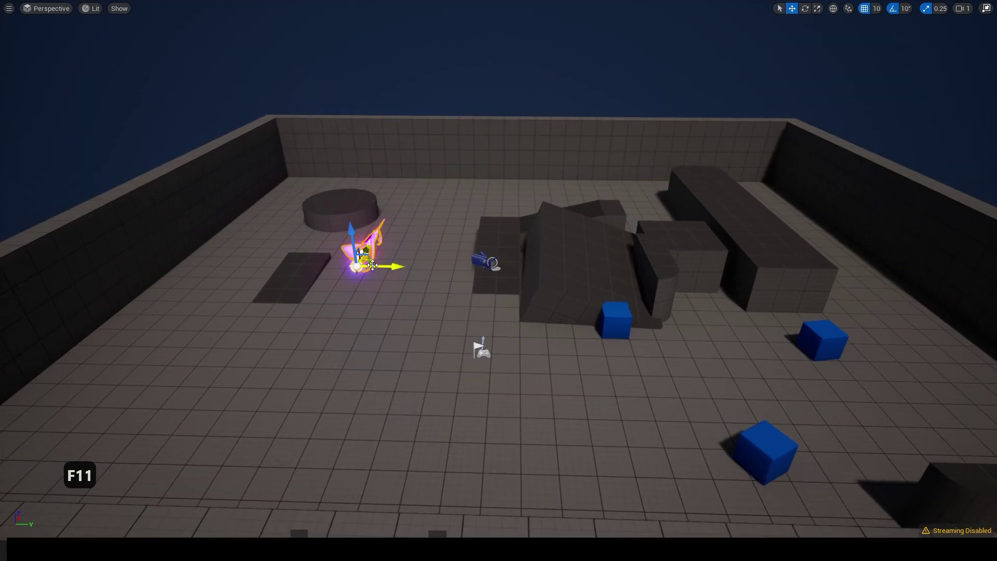
- Fly the camera to the trail effect and drag it left along X to the wall
{"action": "key", "text": "w"}
{"action": "right_click_drag", "start_coordinate": [373, 265], "coordinate": [608, 290]}
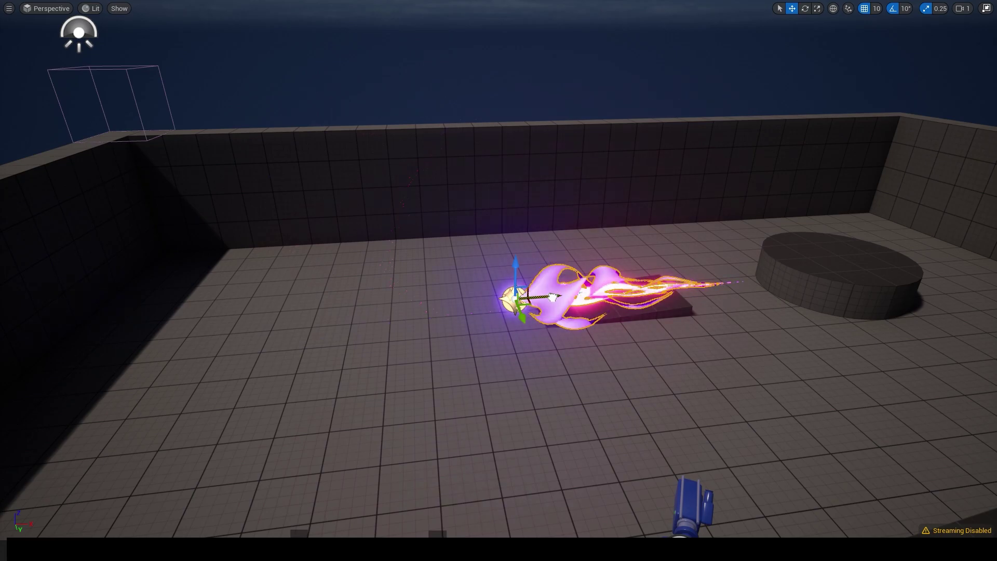
{"action": "left_click_drag", "start_coordinate": [553, 297], "coordinate": [266, 312]}
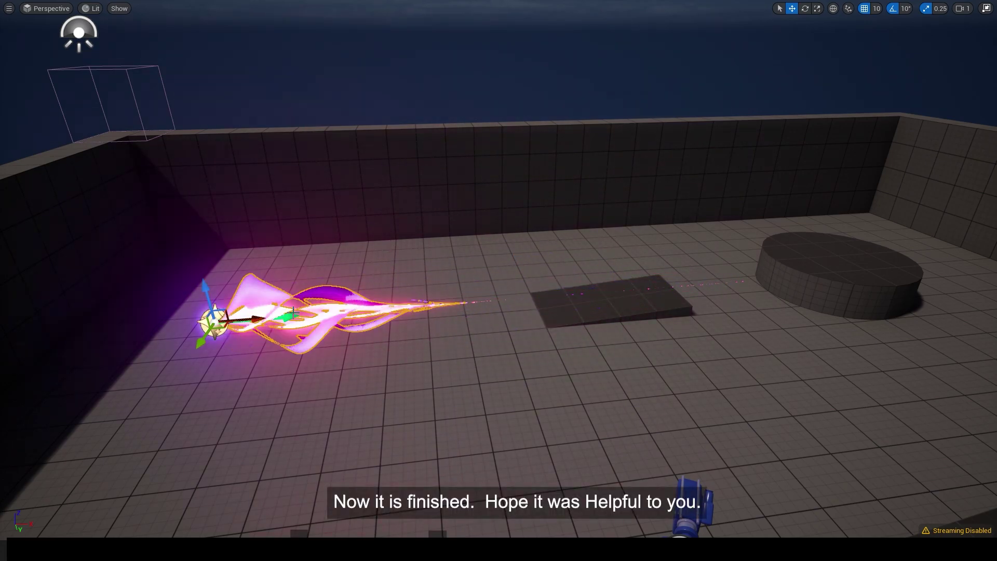